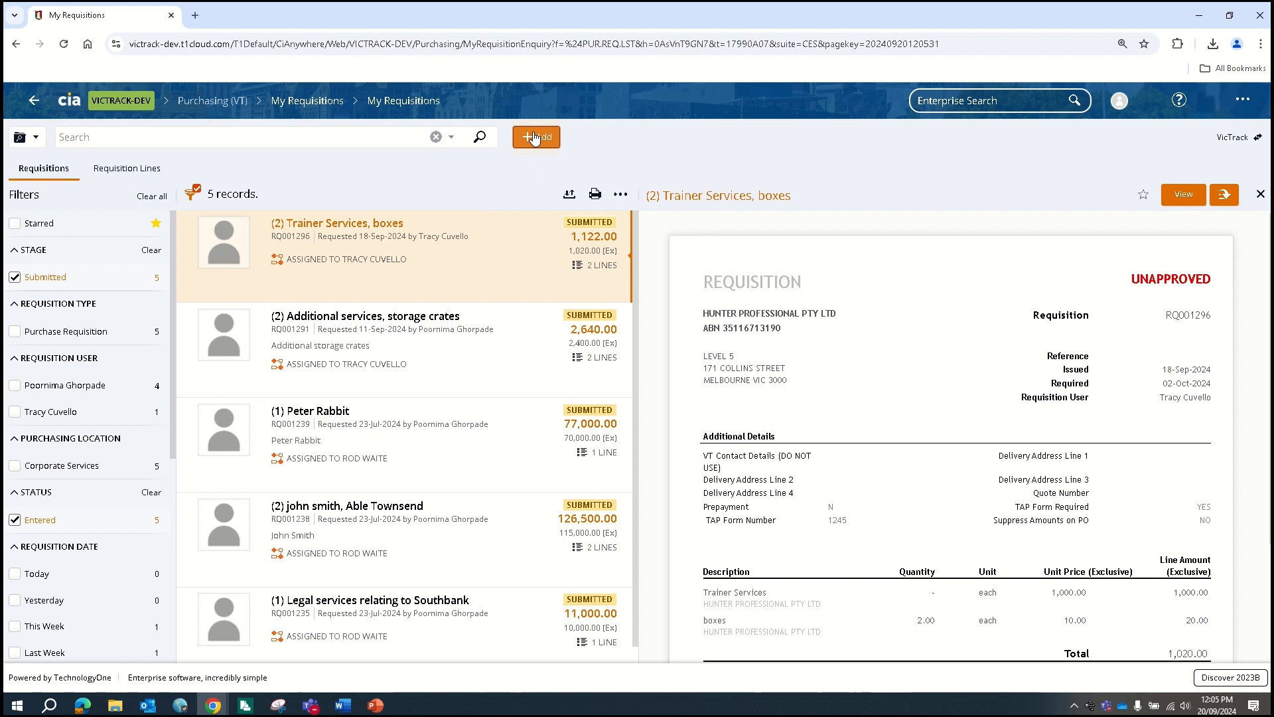
Create a blank VT requisition and keep the default requisition user after browsing the user search
{"action": "left_click", "coordinate": [554, 162]}
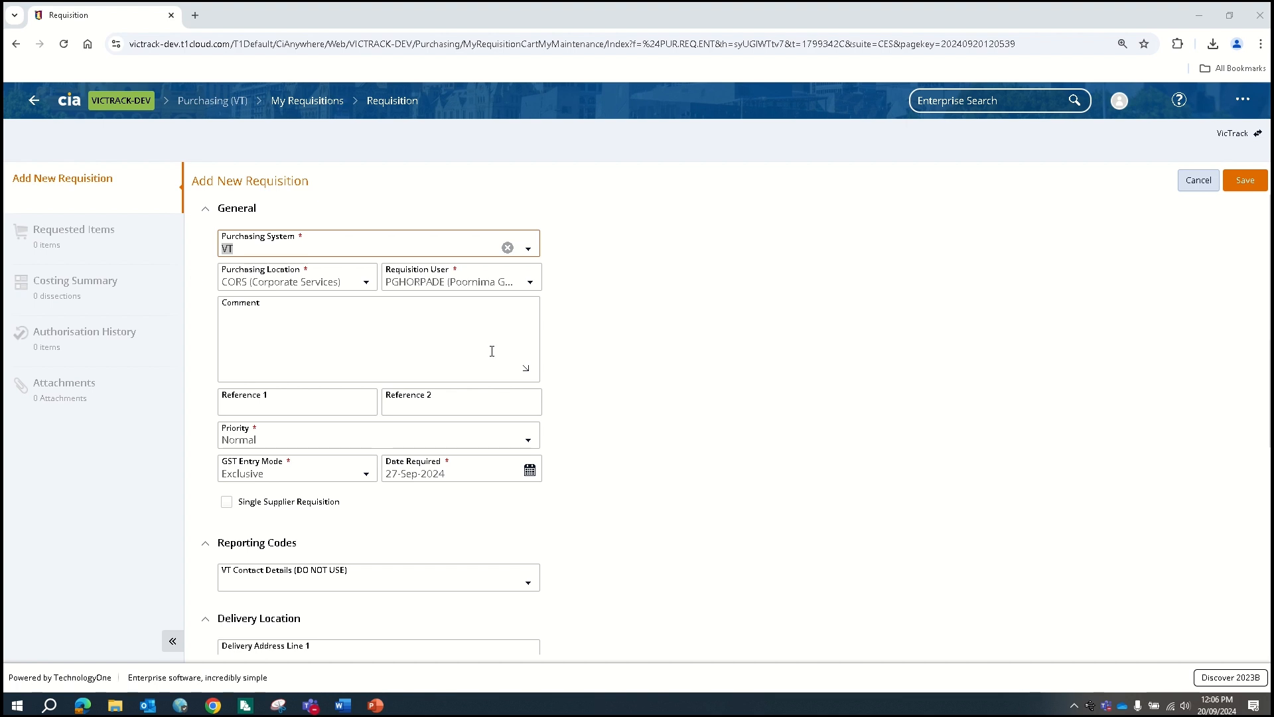
{"action": "left_click", "coordinate": [530, 282]}
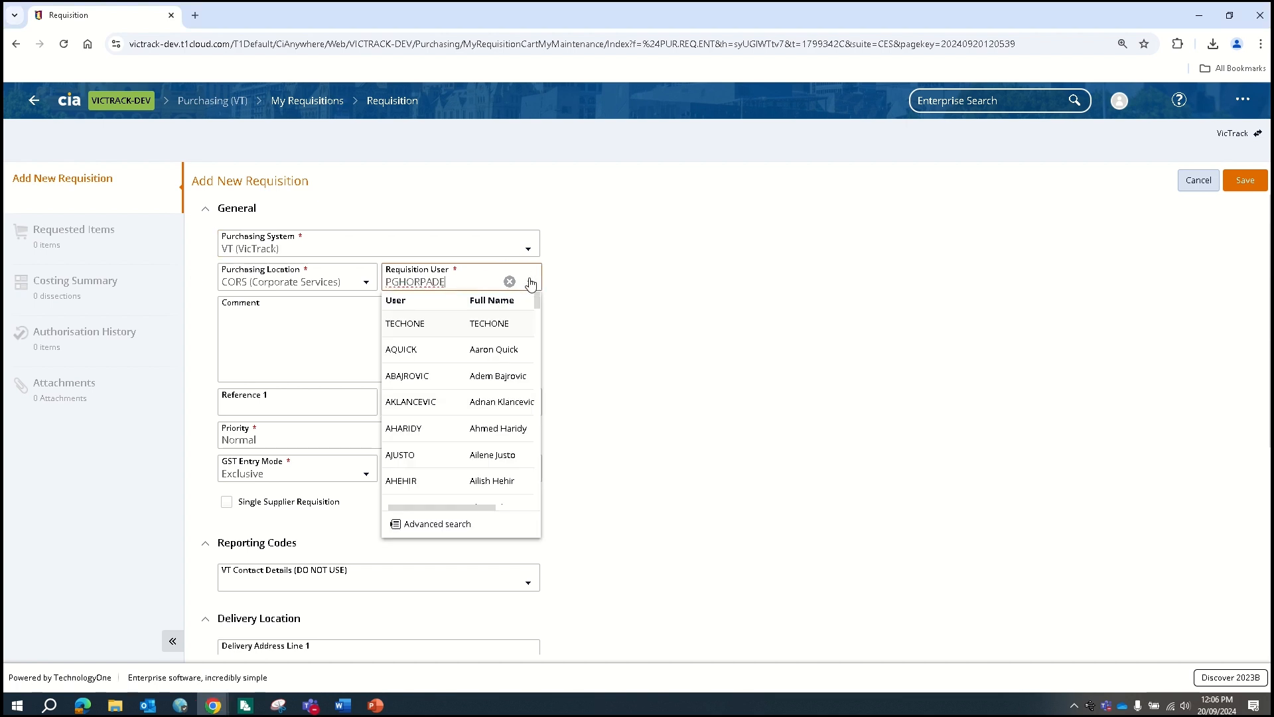
{"action": "left_click", "coordinate": [462, 529]}
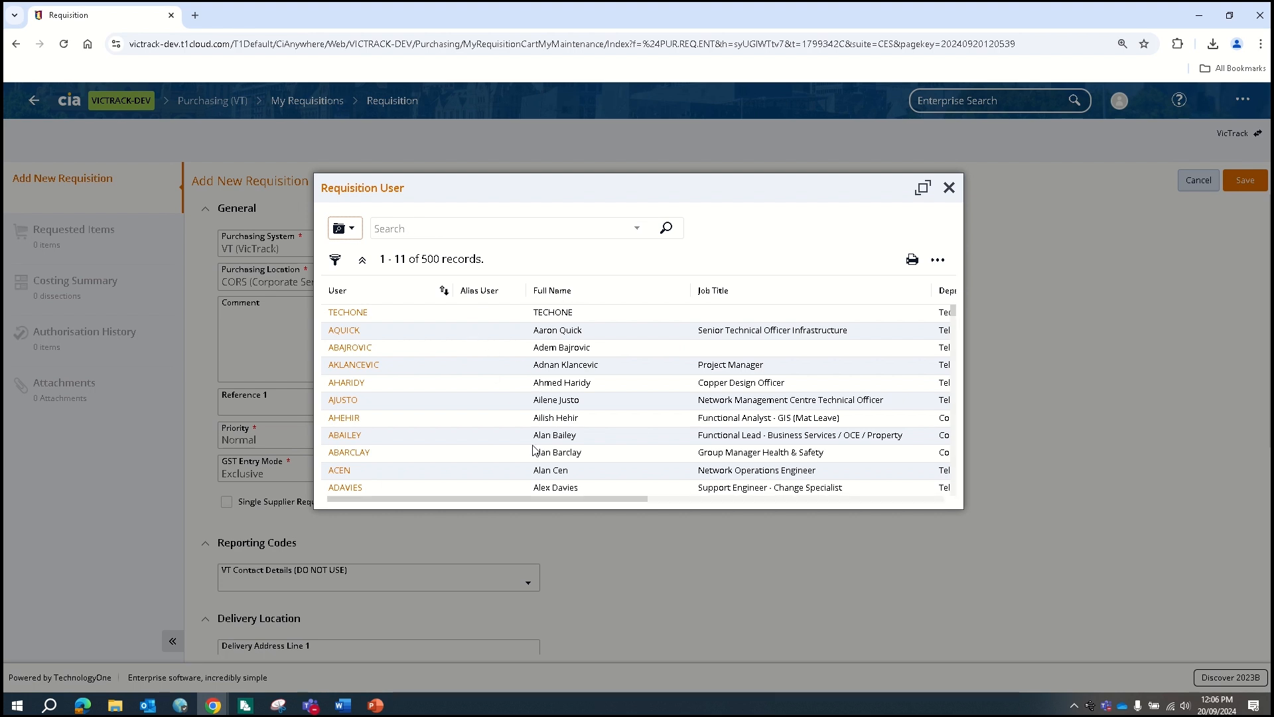
{"action": "scroll", "coordinate": [532, 451], "scroll_direction": "down", "scroll_amount": 5}
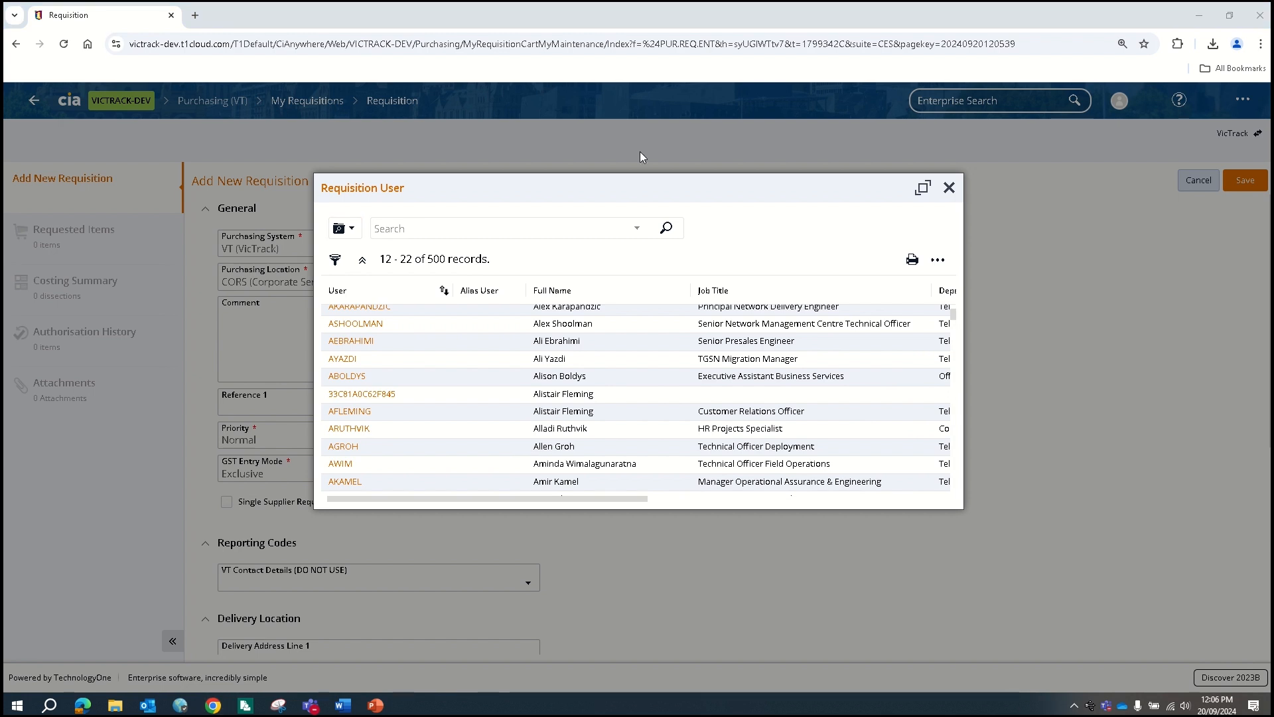
{"action": "left_click", "coordinate": [948, 188]}
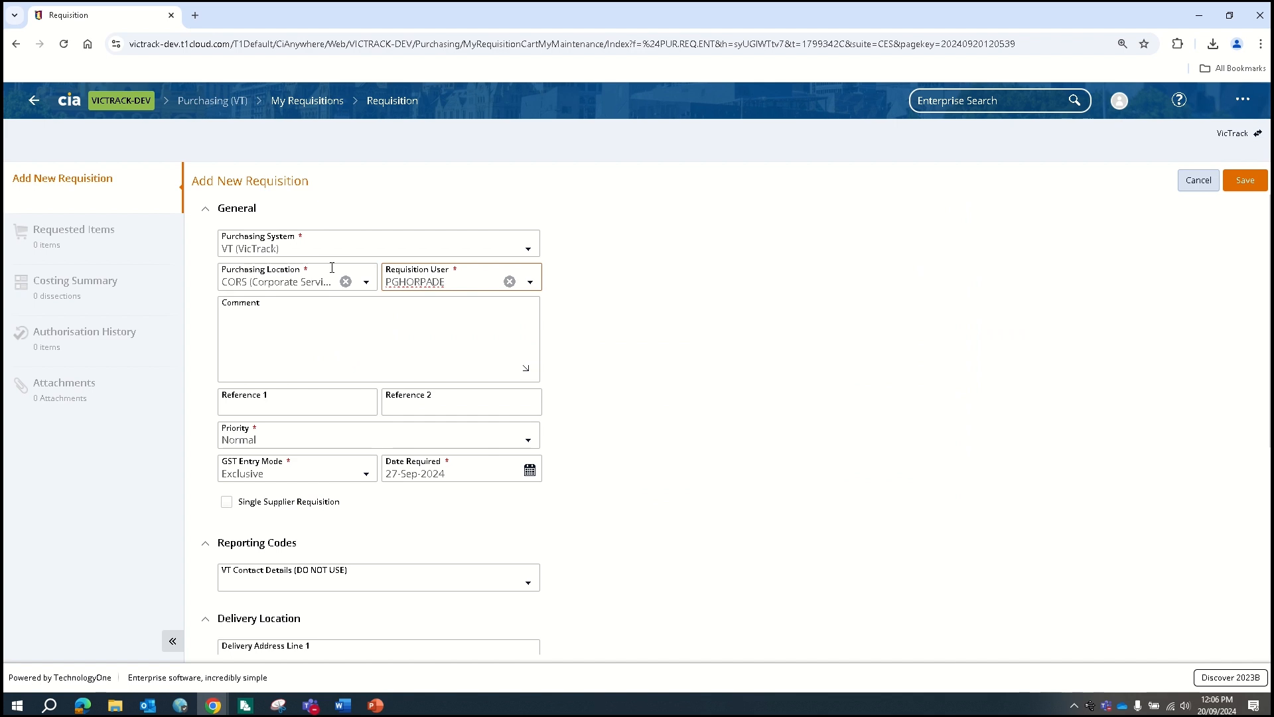
{"action": "left_click_drag", "start_coordinate": [315, 269], "coordinate": [303, 268]}
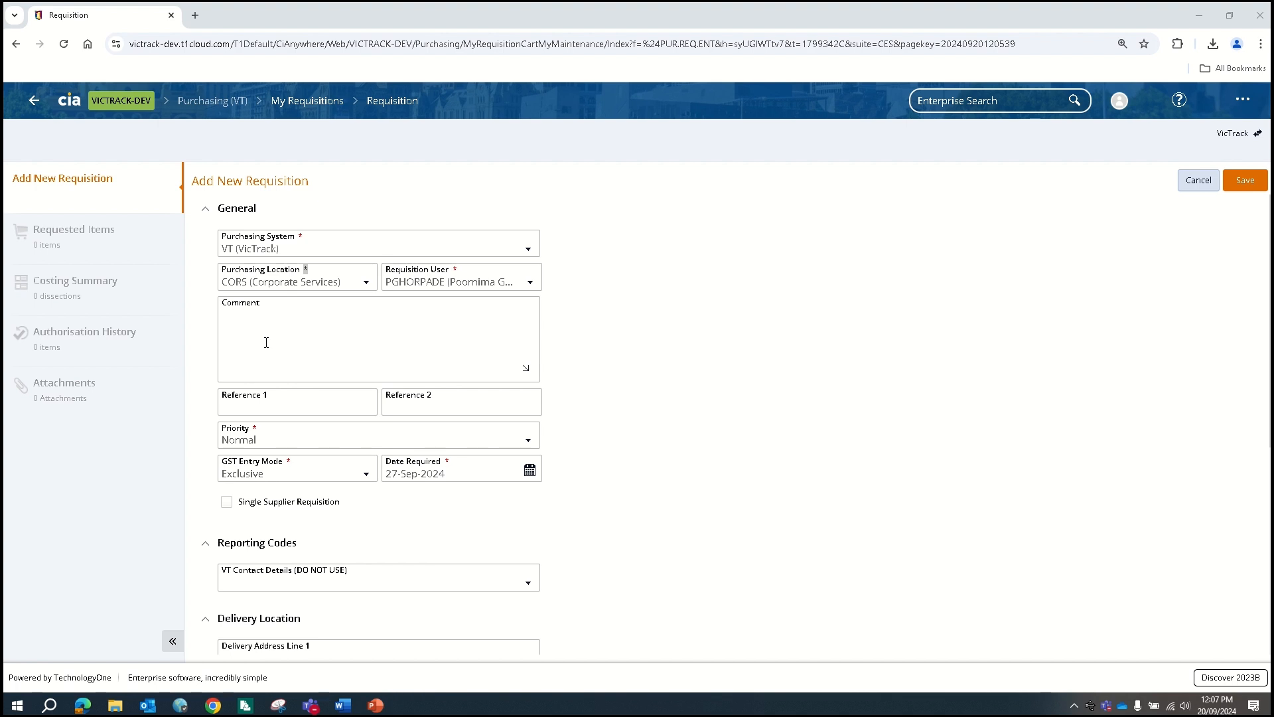
Pick 8 October 2024 as the Date Required, replacing 27-Sep-2024
{"action": "left_click", "coordinate": [266, 342]}
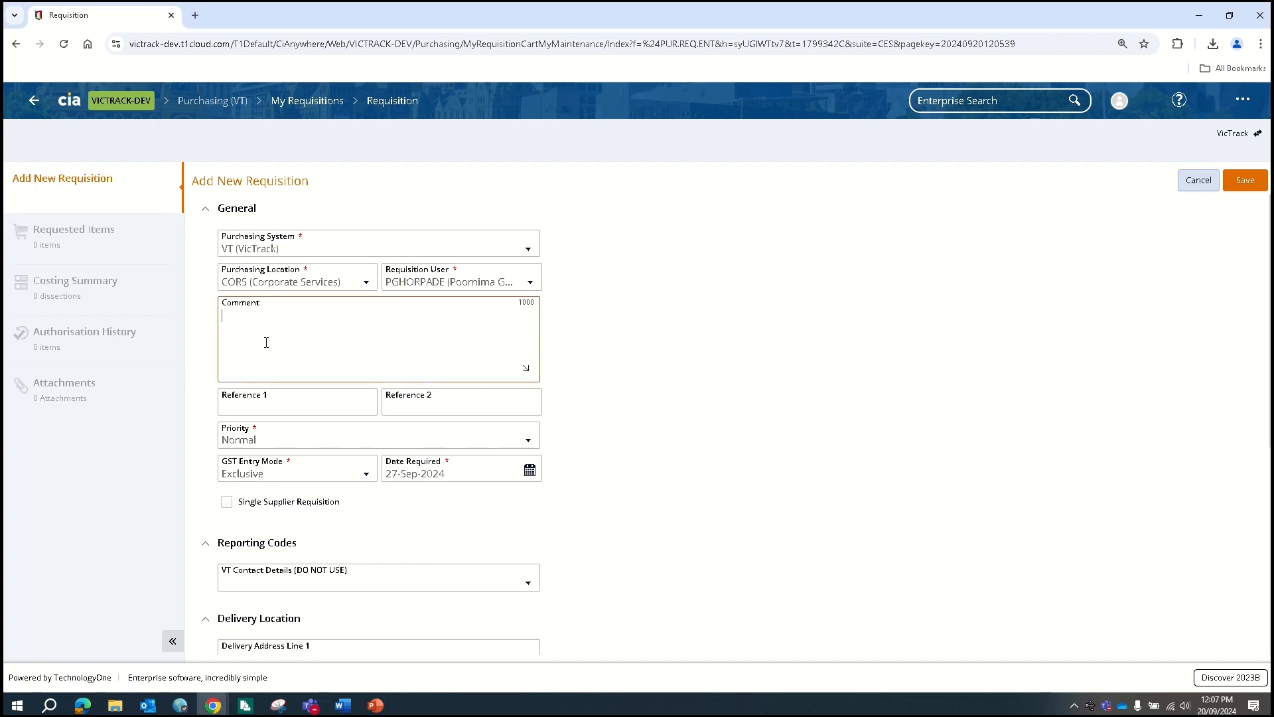
{"action": "left_click", "coordinate": [290, 403]}
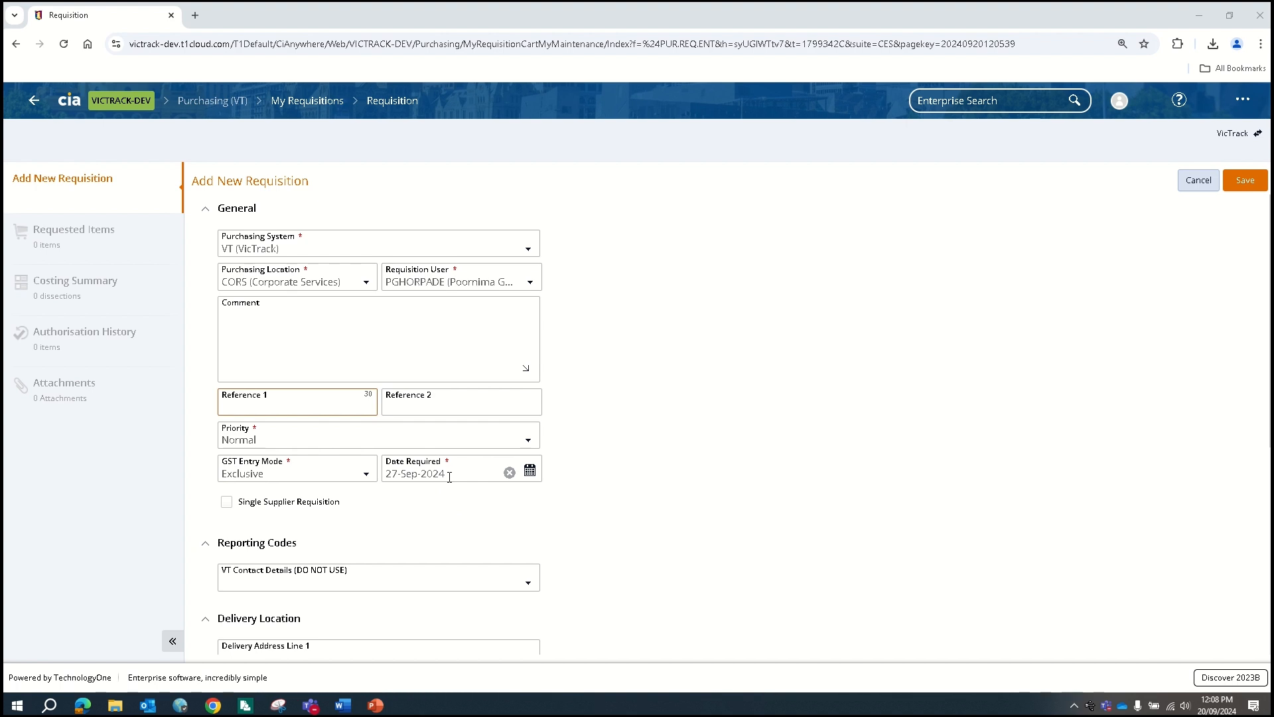
{"action": "left_click", "coordinate": [530, 472]}
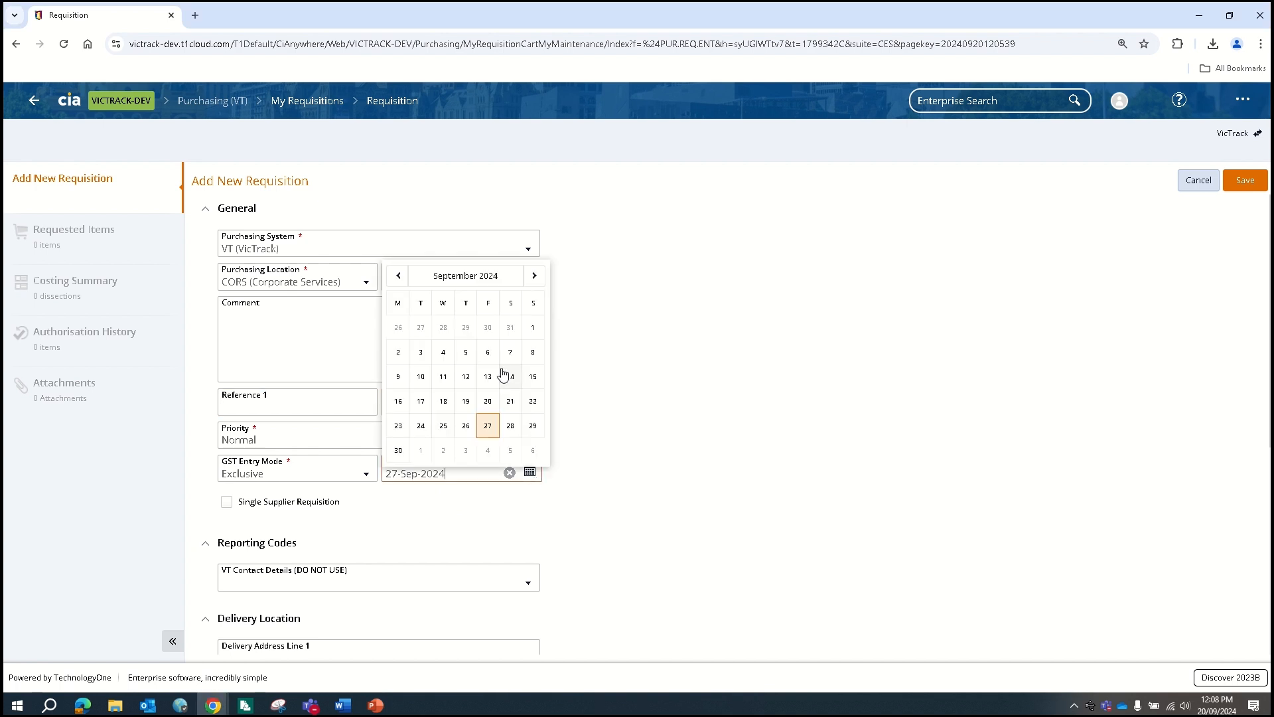
{"action": "left_click", "coordinate": [534, 276]}
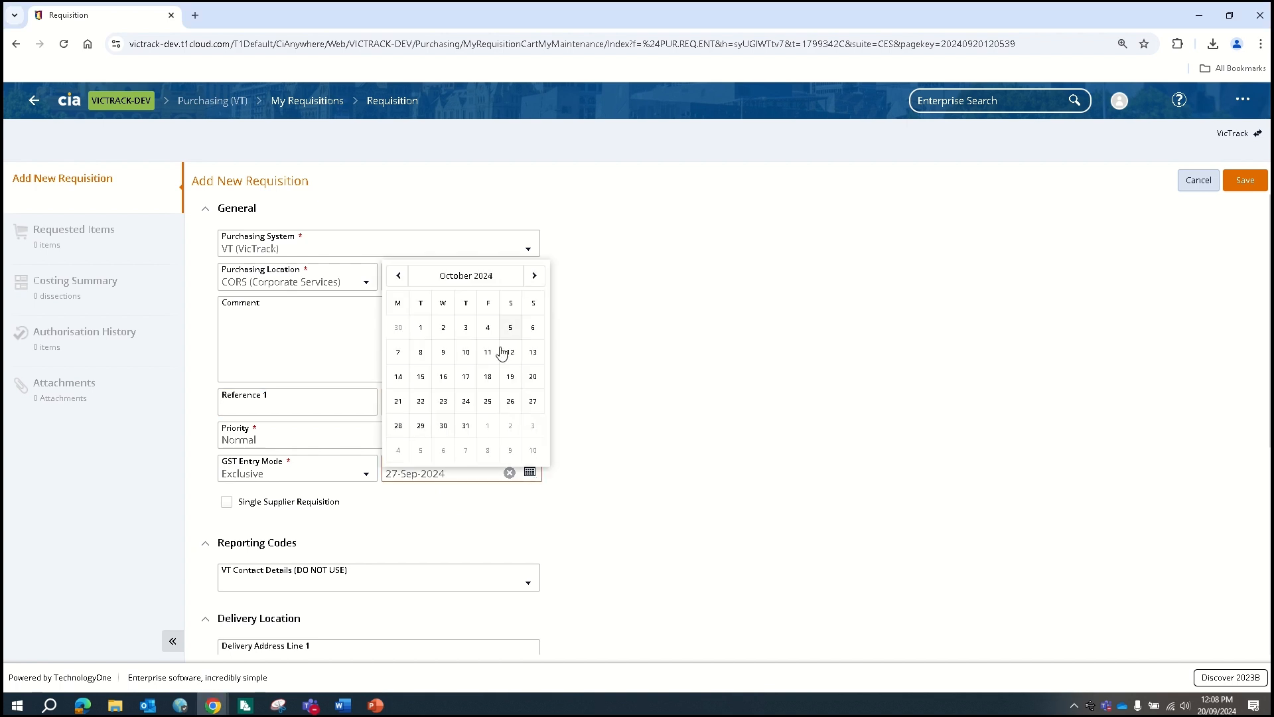
{"action": "left_click", "coordinate": [421, 353]}
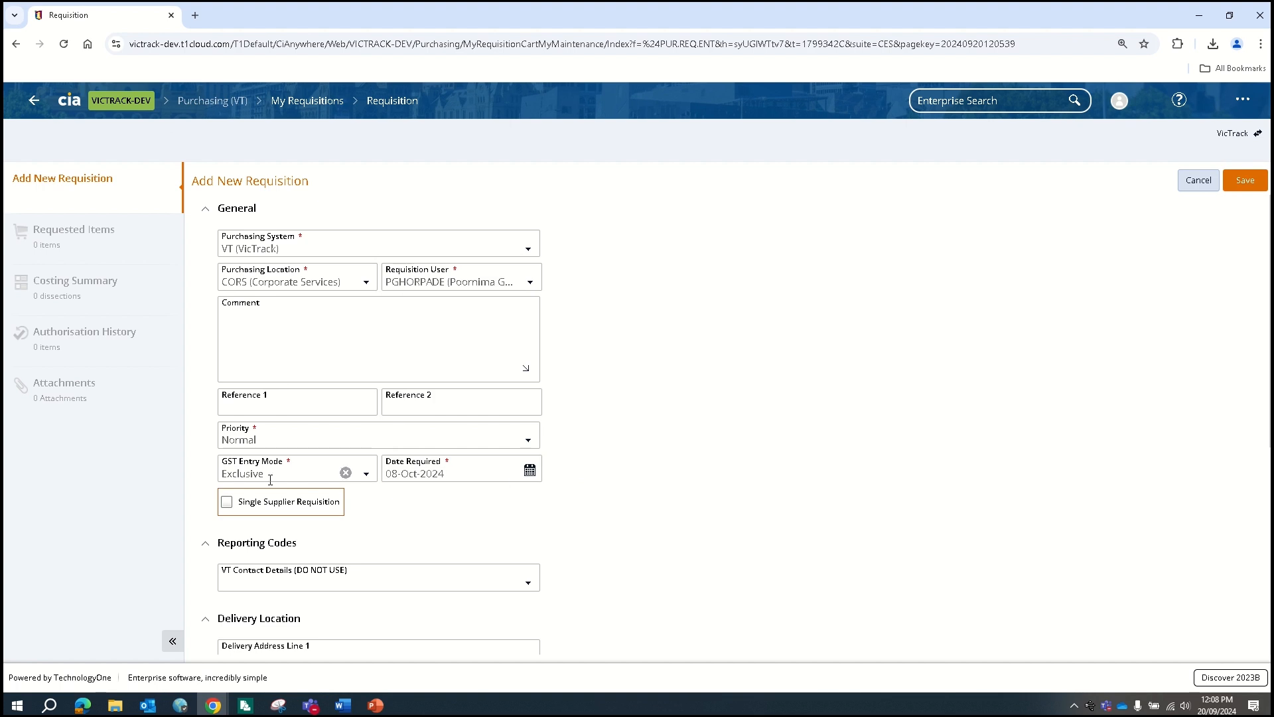
Tick Single Supplier Requisition and open the Supplier Account advanced search
{"action": "left_click", "coordinate": [229, 505]}
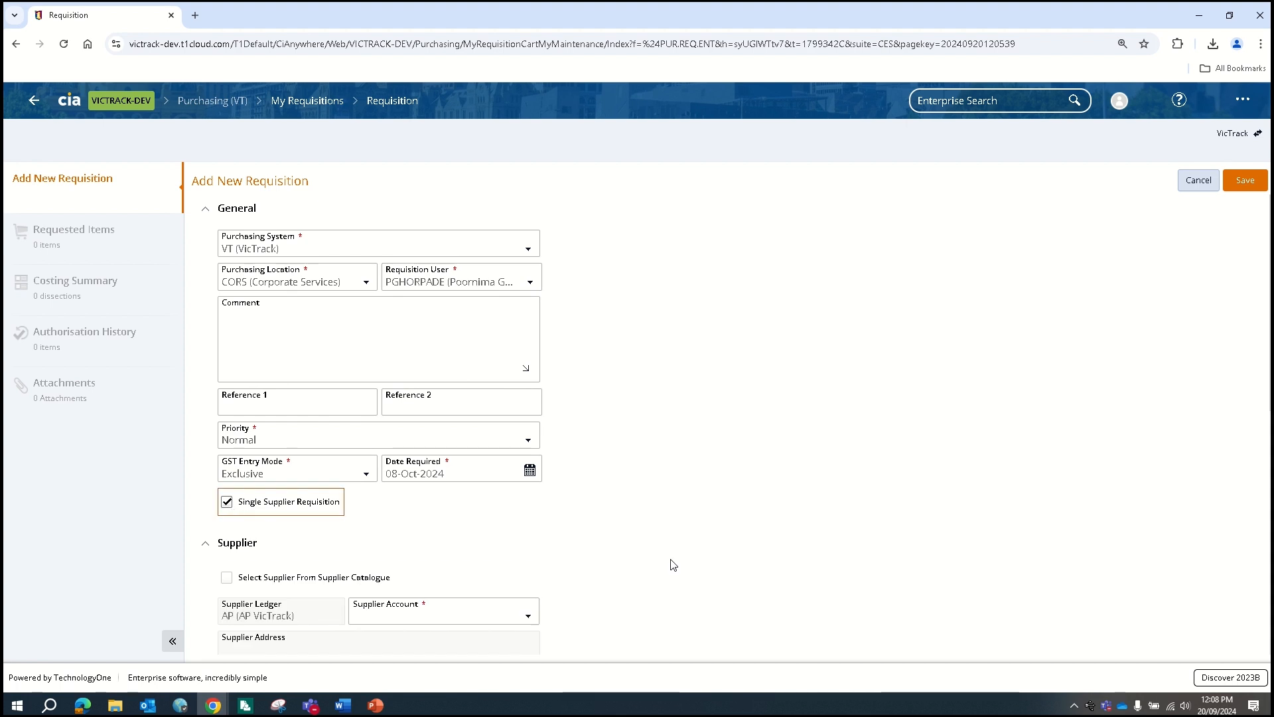
{"action": "scroll", "coordinate": [666, 563], "scroll_direction": "down", "scroll_amount": 2}
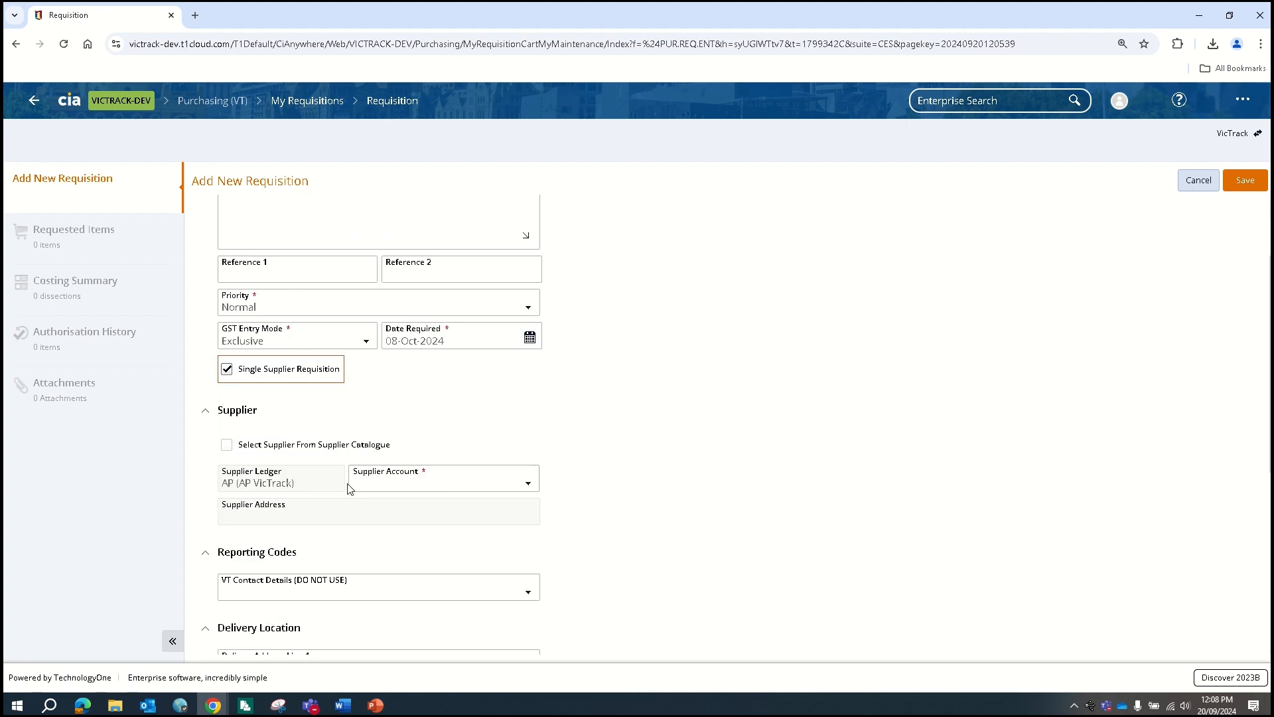
{"action": "left_click", "coordinate": [463, 485]}
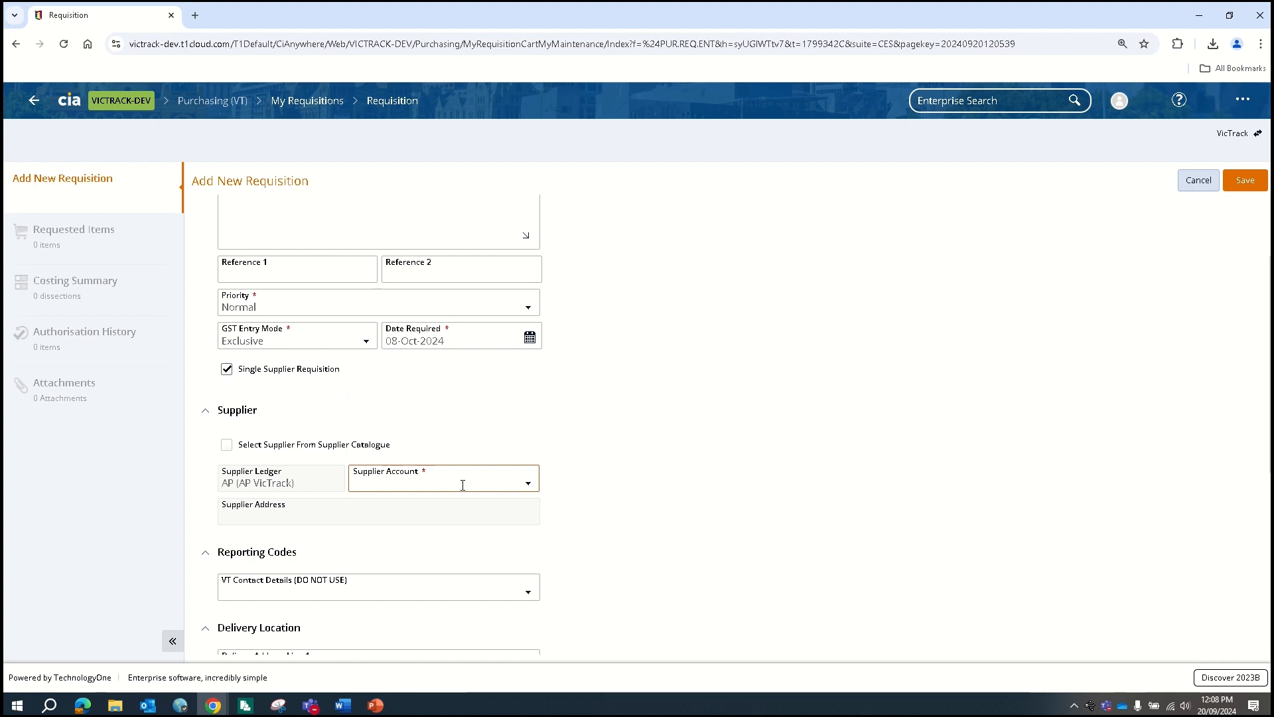
{"action": "left_click", "coordinate": [529, 485]}
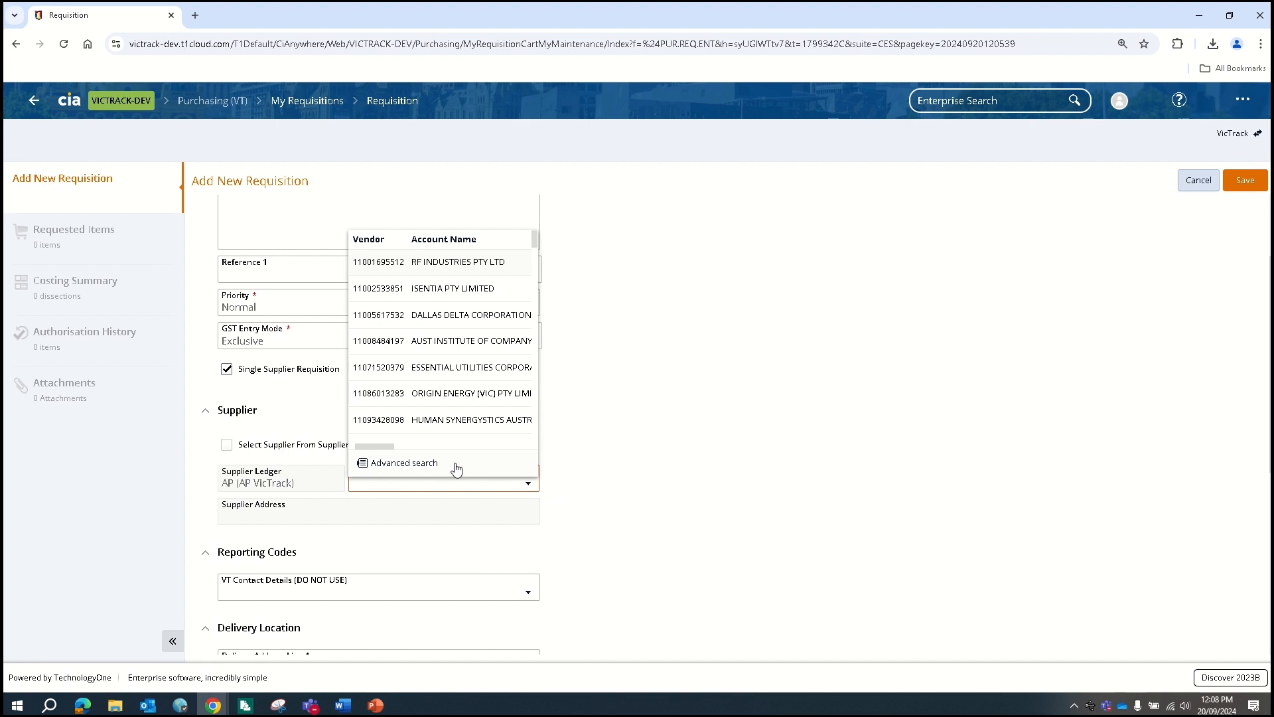
{"action": "left_click", "coordinate": [404, 463]}
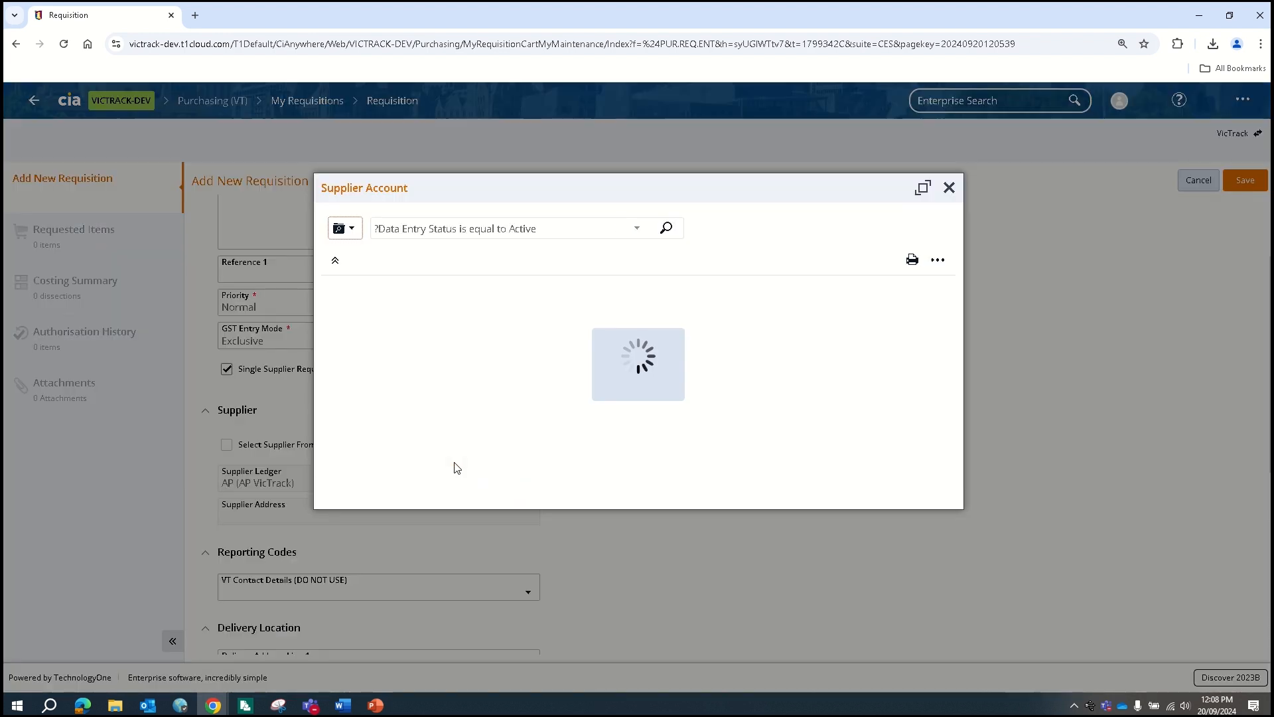
Search suppliers for 'Hunter' and choose HUNTER PROFESSIONAL PTY LTD
{"action": "left_click", "coordinate": [419, 228]}
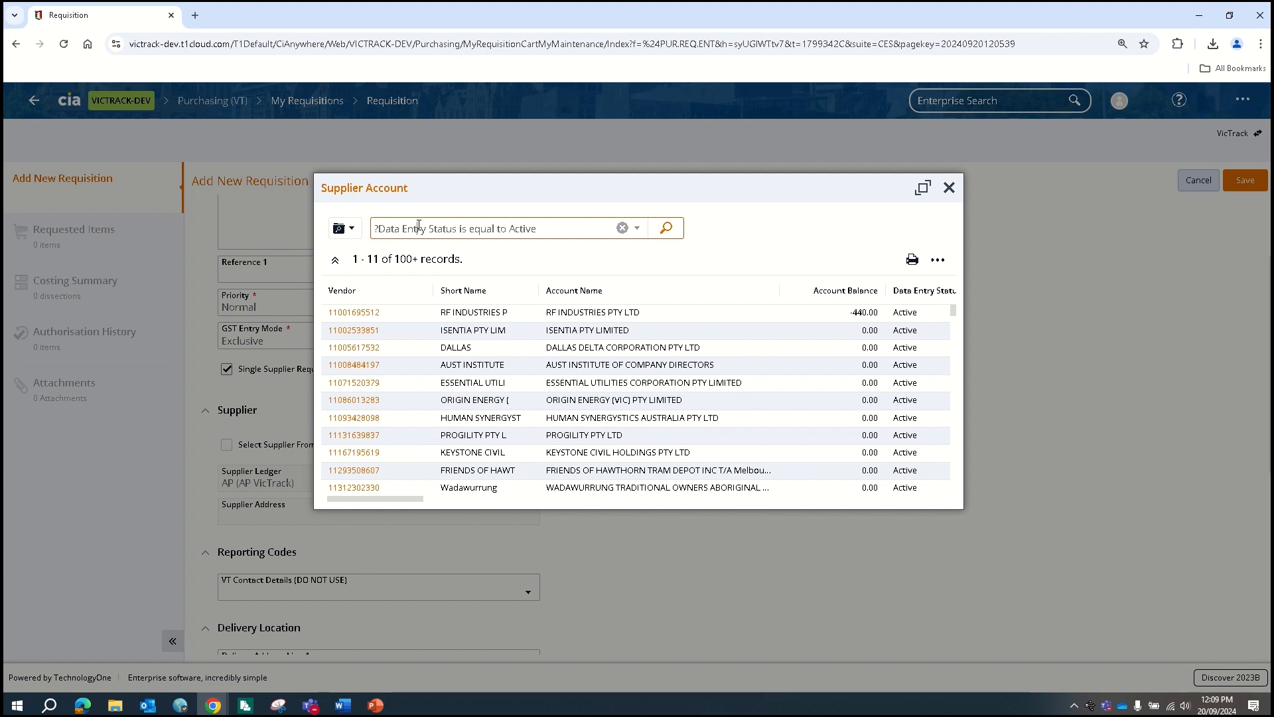
{"action": "left_click", "coordinate": [418, 228]}
{"action": "type", "text": "Hu"}
{"action": "left_click", "coordinate": [622, 228]}
{"action": "type", "text": "Hunter"}
{"action": "left_click", "coordinate": [661, 229]}
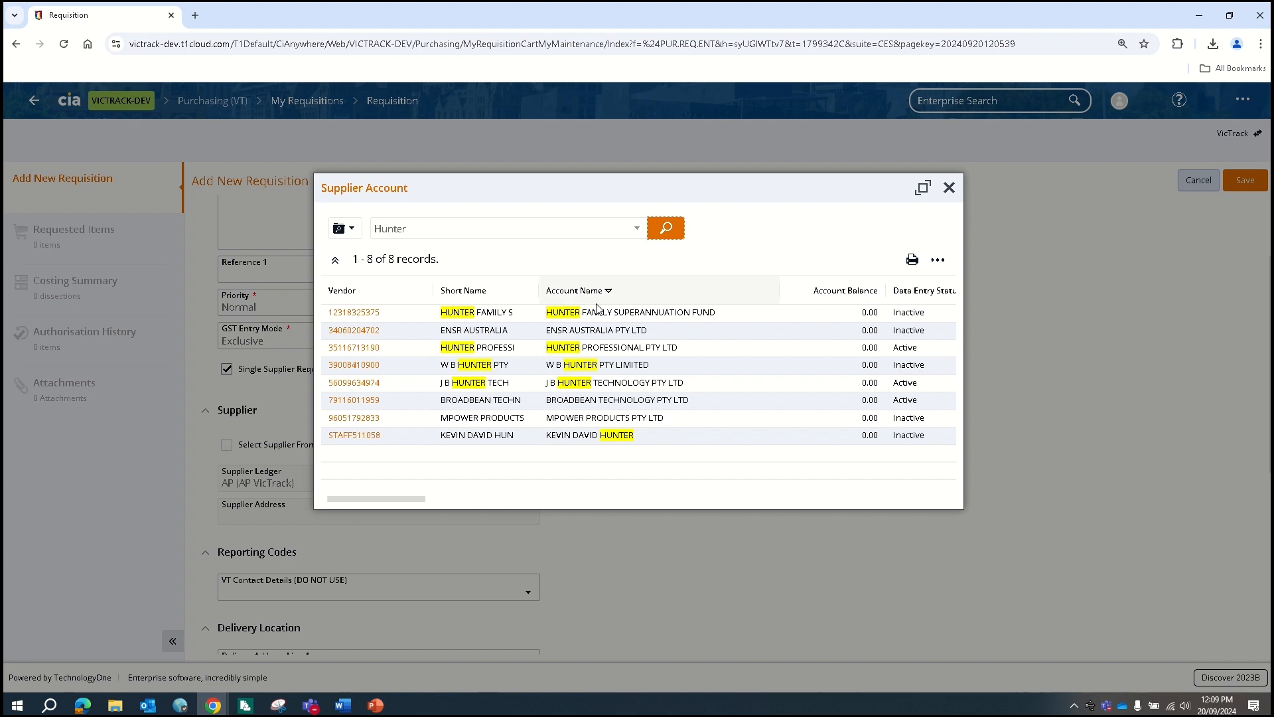
{"action": "left_click", "coordinate": [354, 347]}
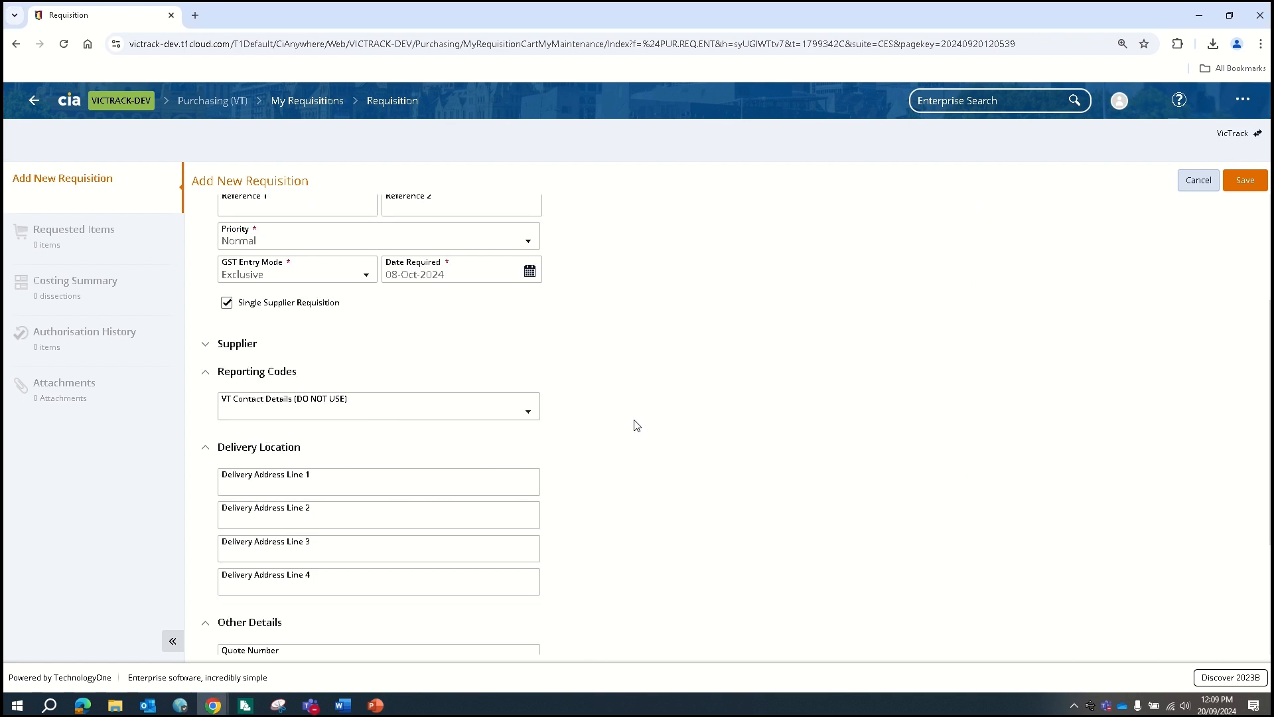
Go through the delivery address and quote number fields of the requisition
{"action": "scroll", "coordinate": [634, 425], "scroll_direction": "down", "scroll_amount": 1}
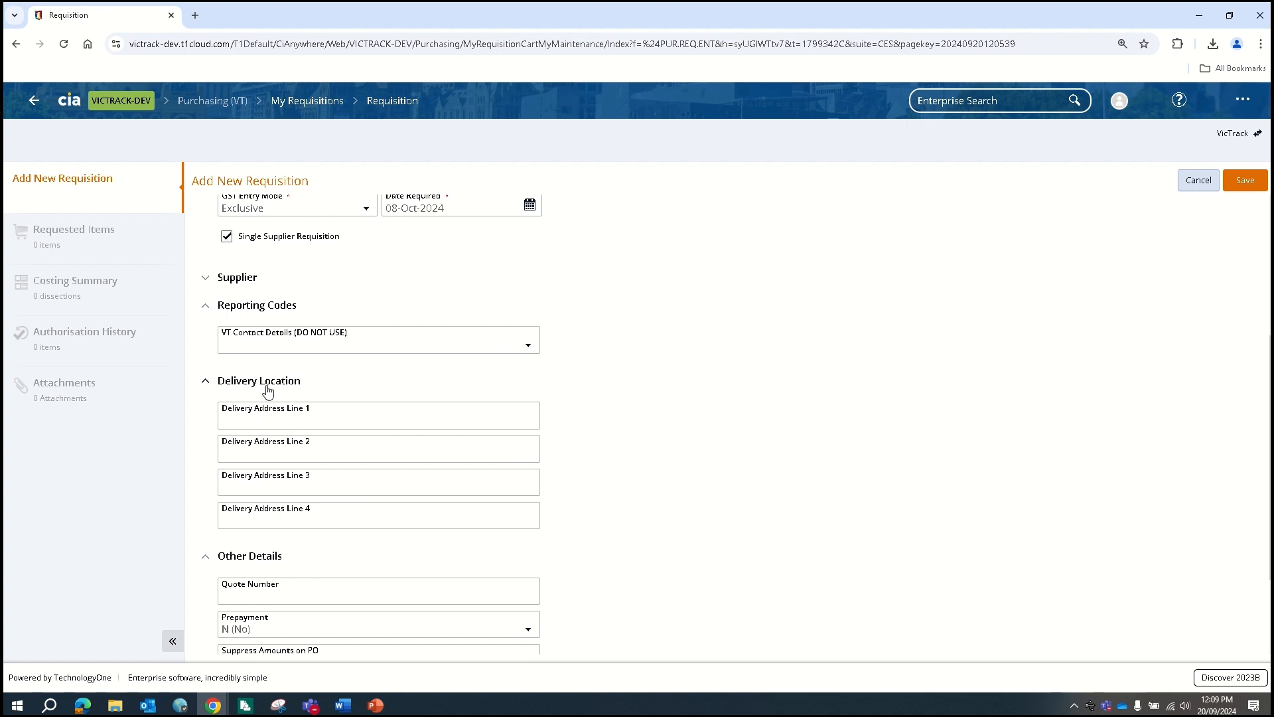
{"action": "scroll", "coordinate": [589, 432], "scroll_direction": "down", "scroll_amount": 1}
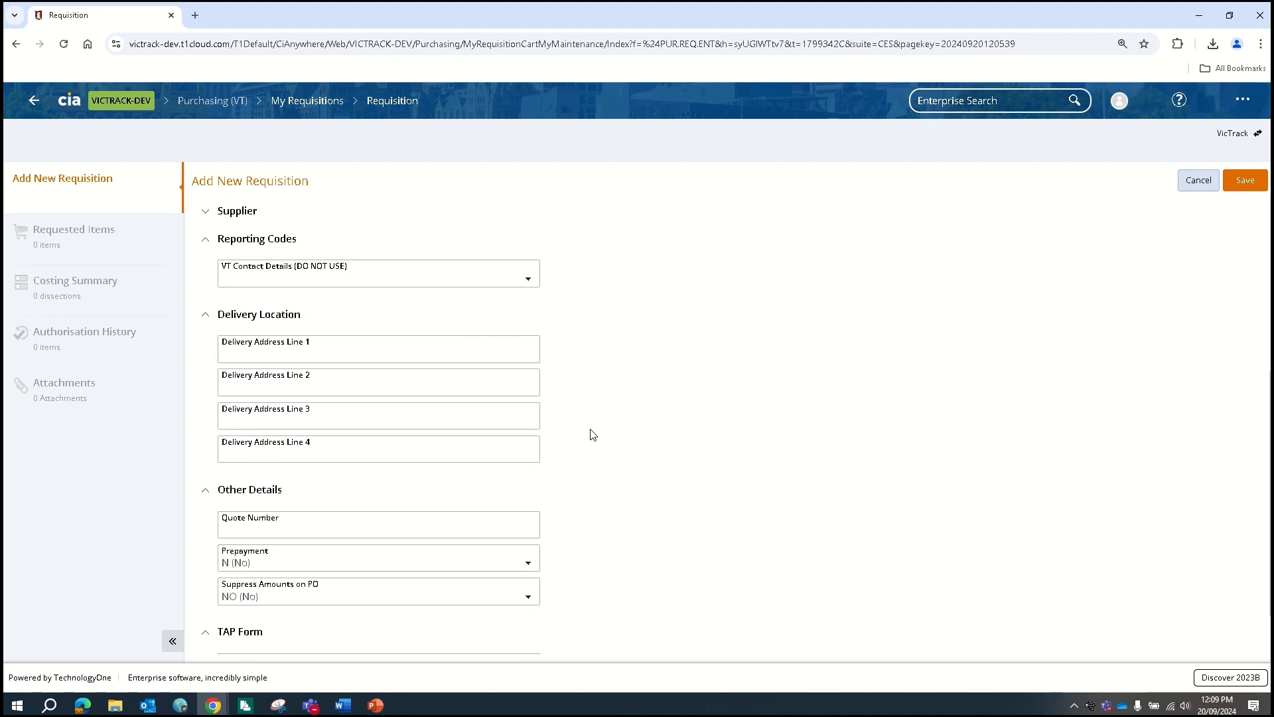
{"action": "left_click", "coordinate": [277, 350]}
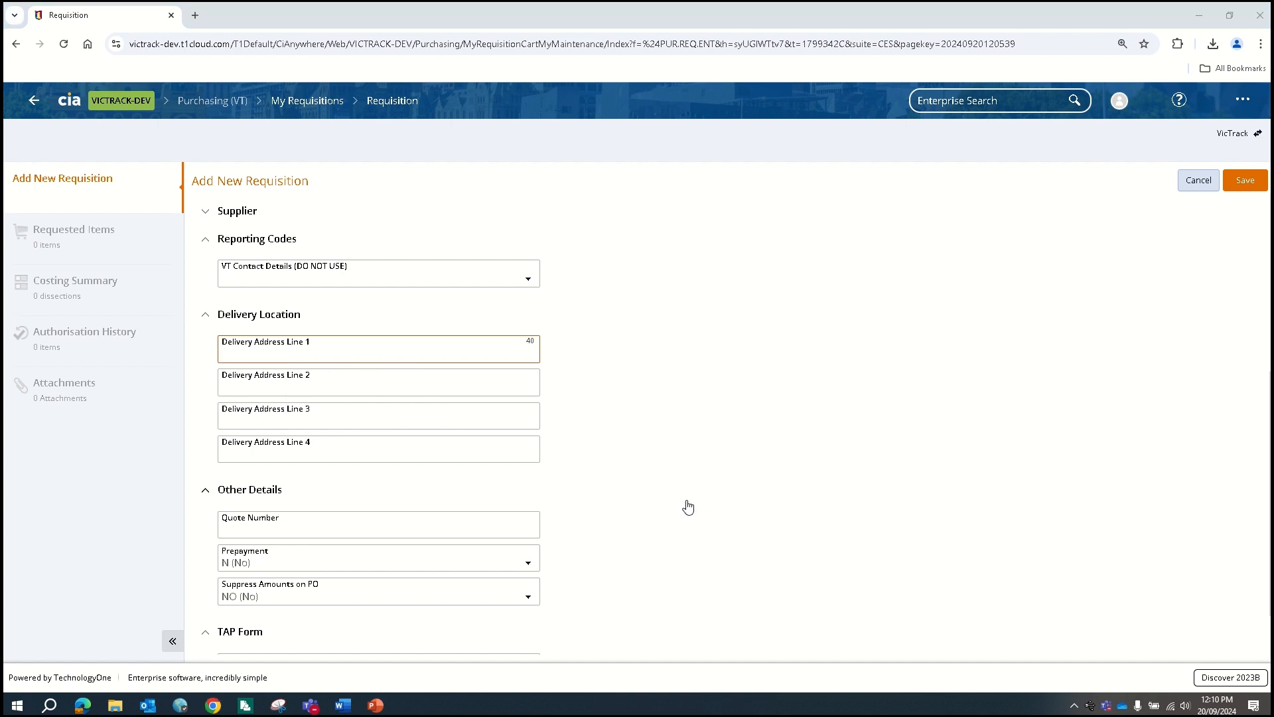
{"action": "left_click", "coordinate": [288, 529]}
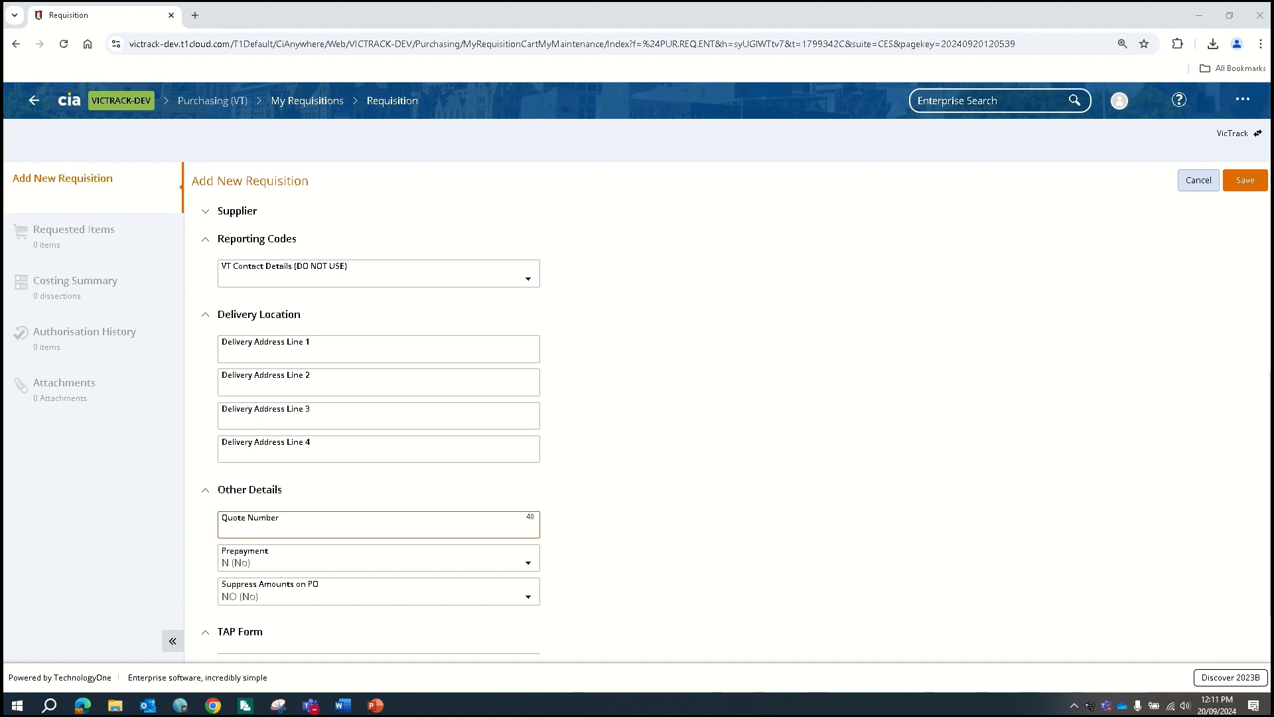
{"action": "scroll", "coordinate": [403, 526], "scroll_direction": "down", "scroll_amount": 1}
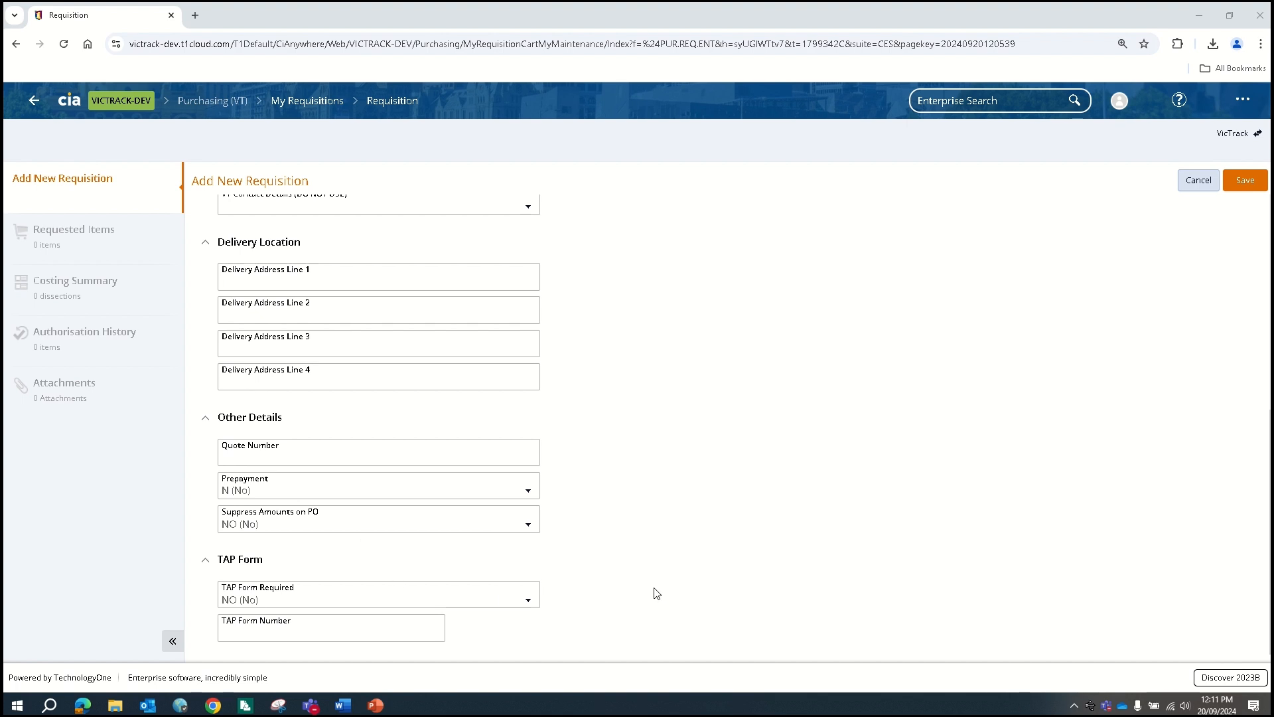
Set TAP Form Required to NO and save the requisition as RQ001302
{"action": "left_click", "coordinate": [529, 607]}
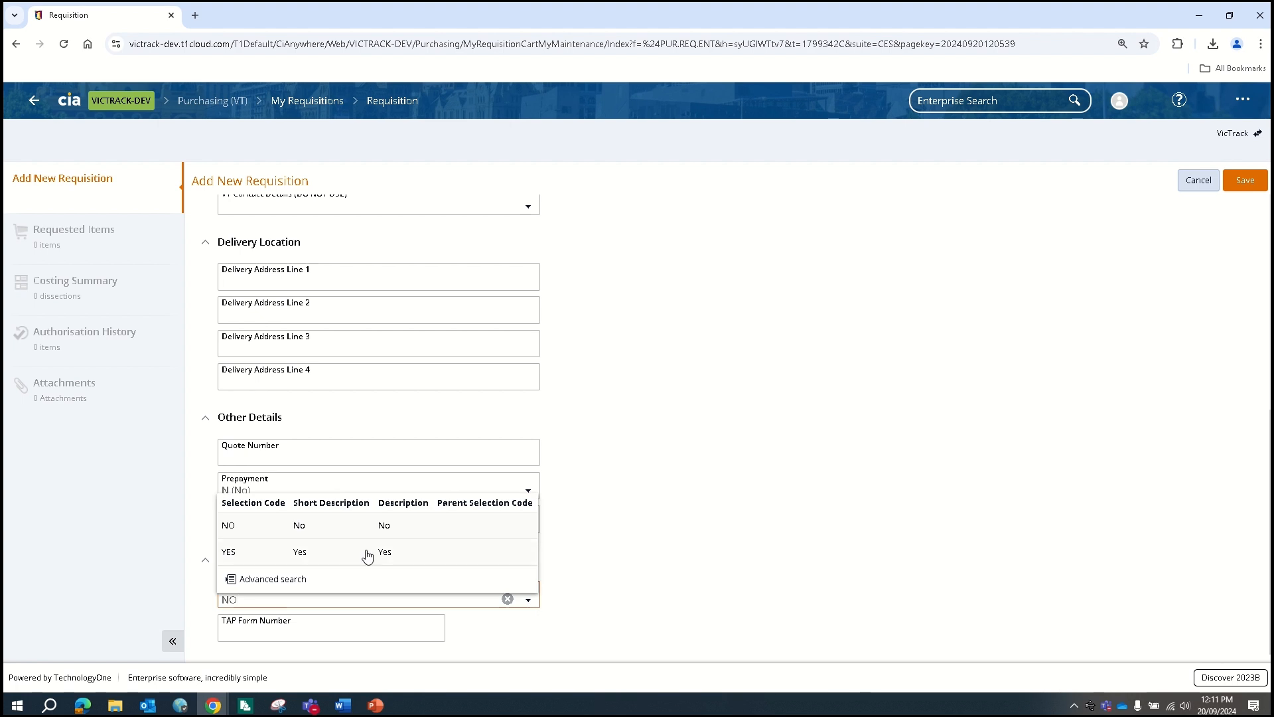
{"action": "left_click", "coordinate": [829, 524]}
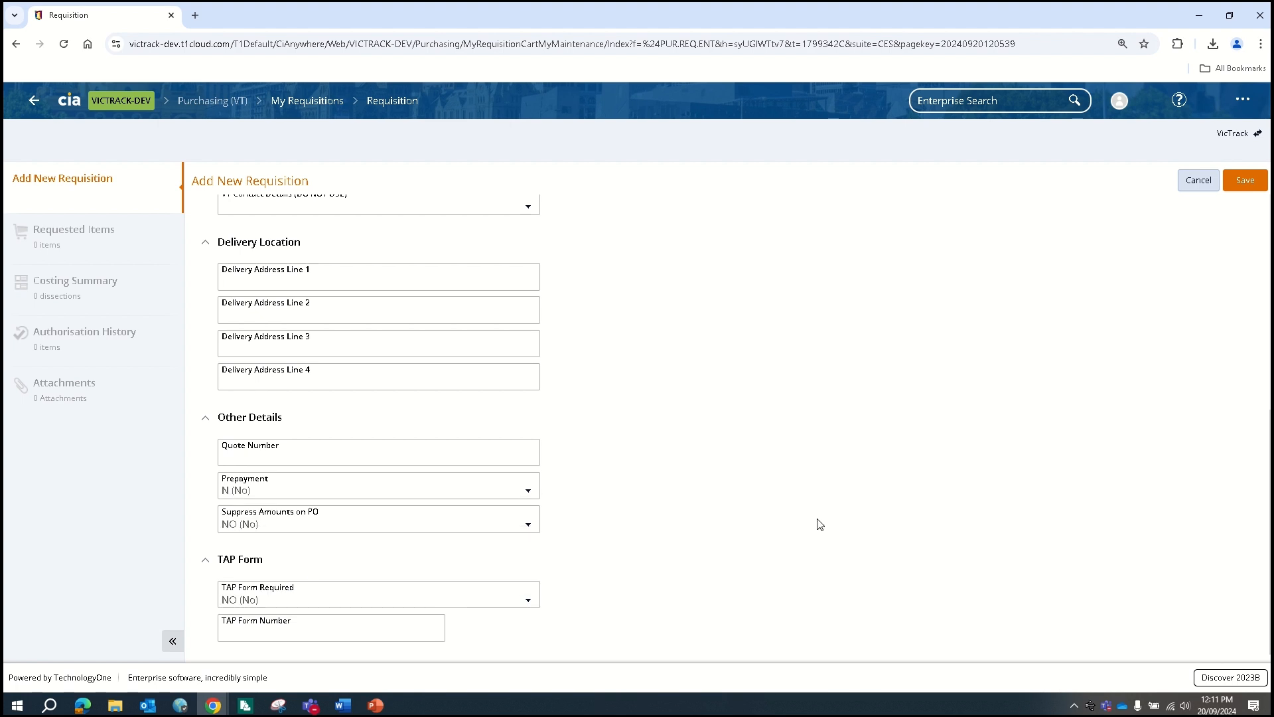
{"action": "left_click", "coordinate": [299, 630]}
{"action": "left_click", "coordinate": [644, 616]}
{"action": "left_click", "coordinate": [1244, 182]}
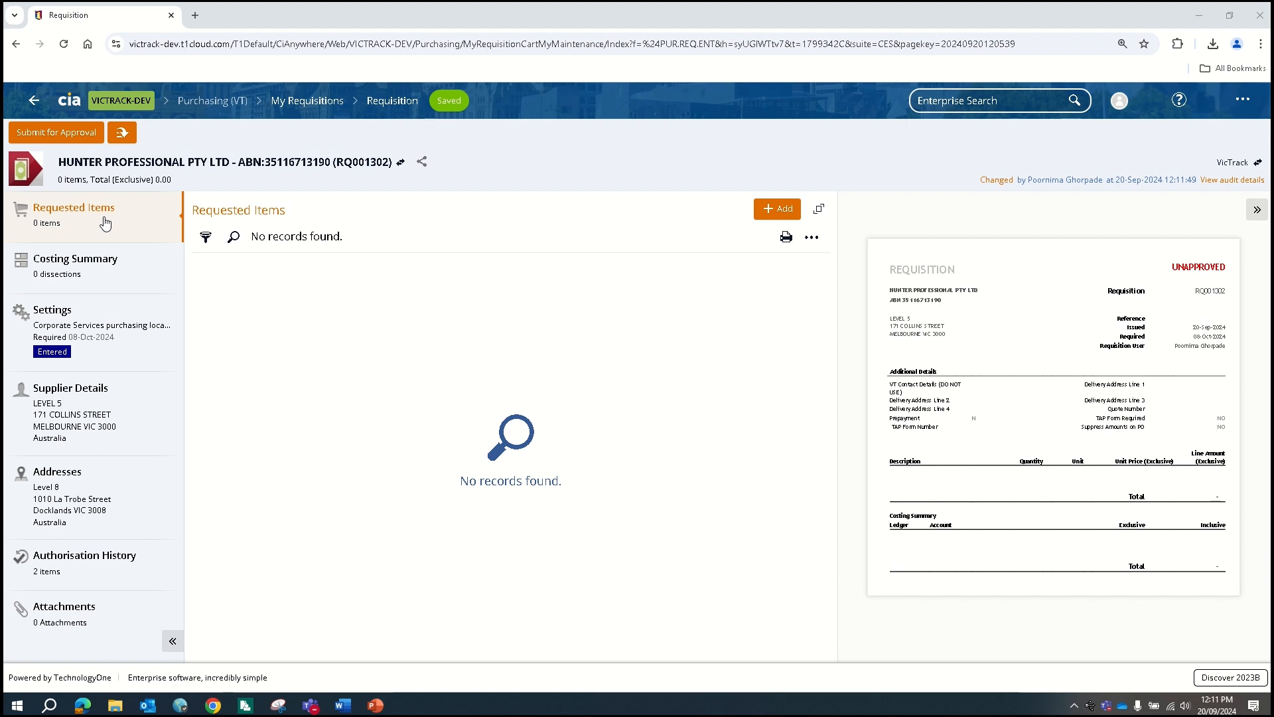
Add a new ad hoc requested item for Crates
{"action": "left_click", "coordinate": [774, 211]}
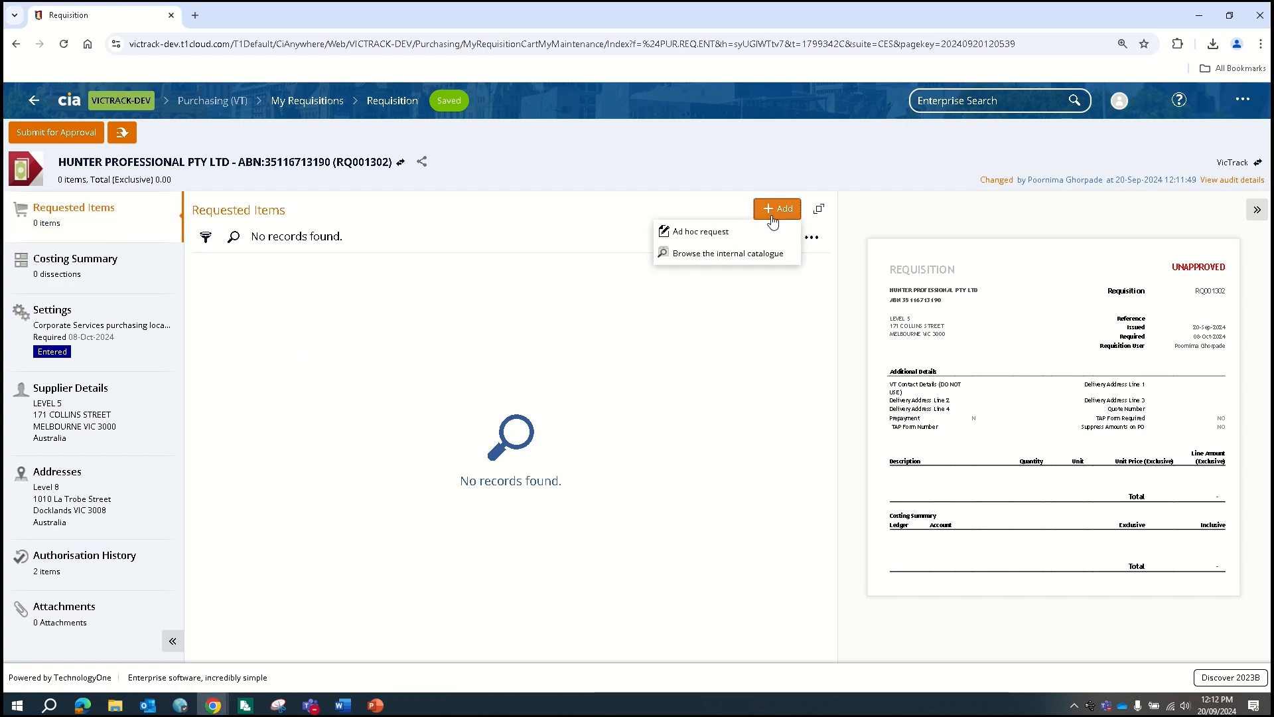
{"action": "left_click", "coordinate": [742, 234]}
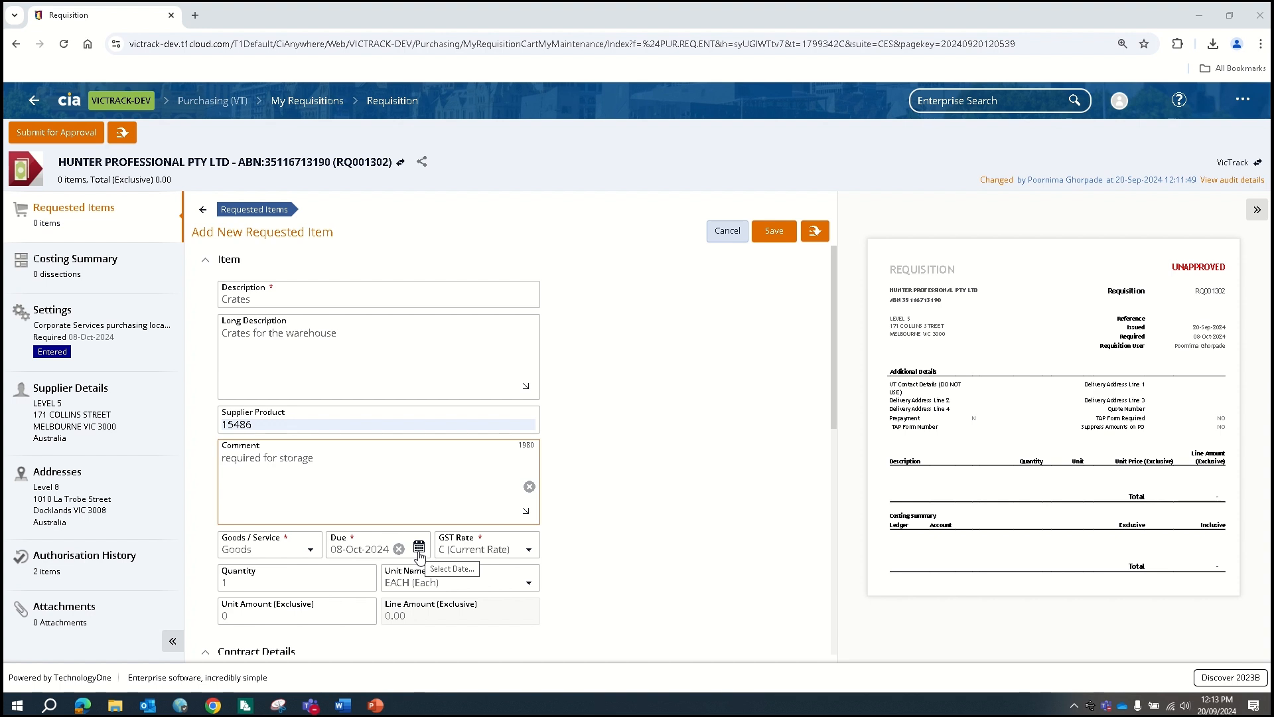
Give the Crates item GST rate C (Current Rate) and a 100.00 unit amount
{"action": "left_click", "coordinate": [530, 556]}
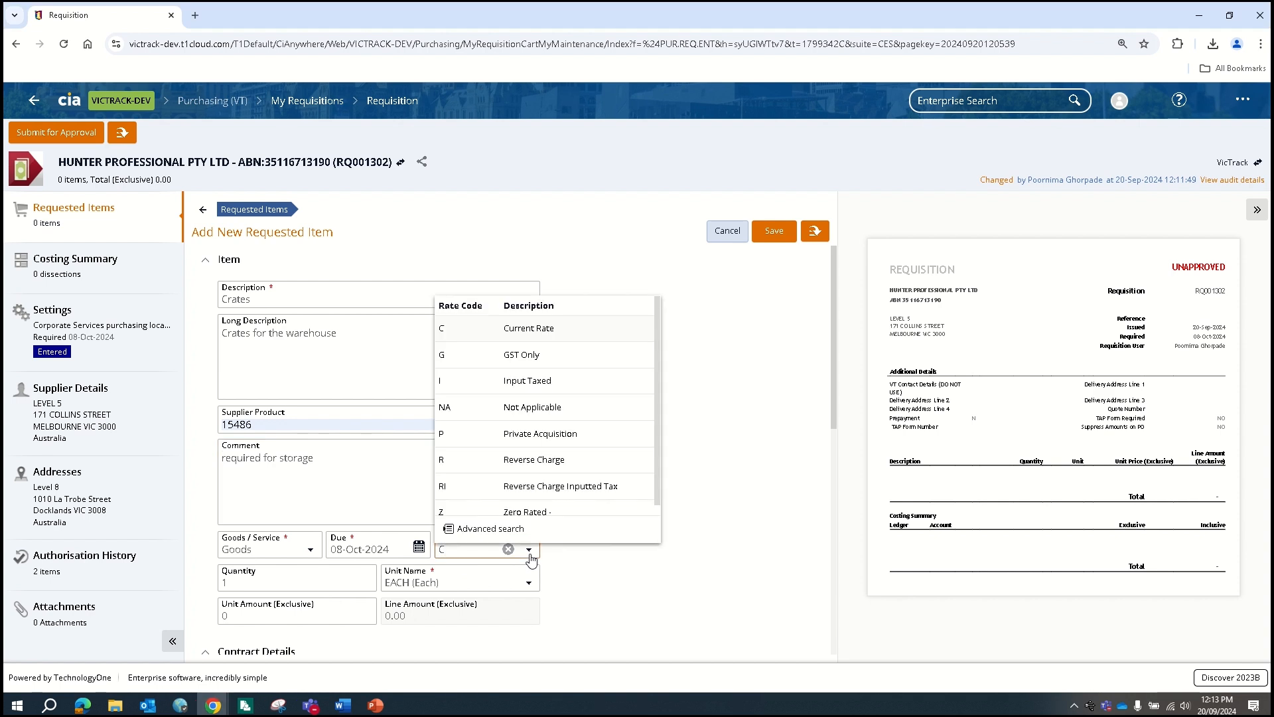
{"action": "scroll", "coordinate": [540, 557], "scroll_direction": "down", "scroll_amount": 1}
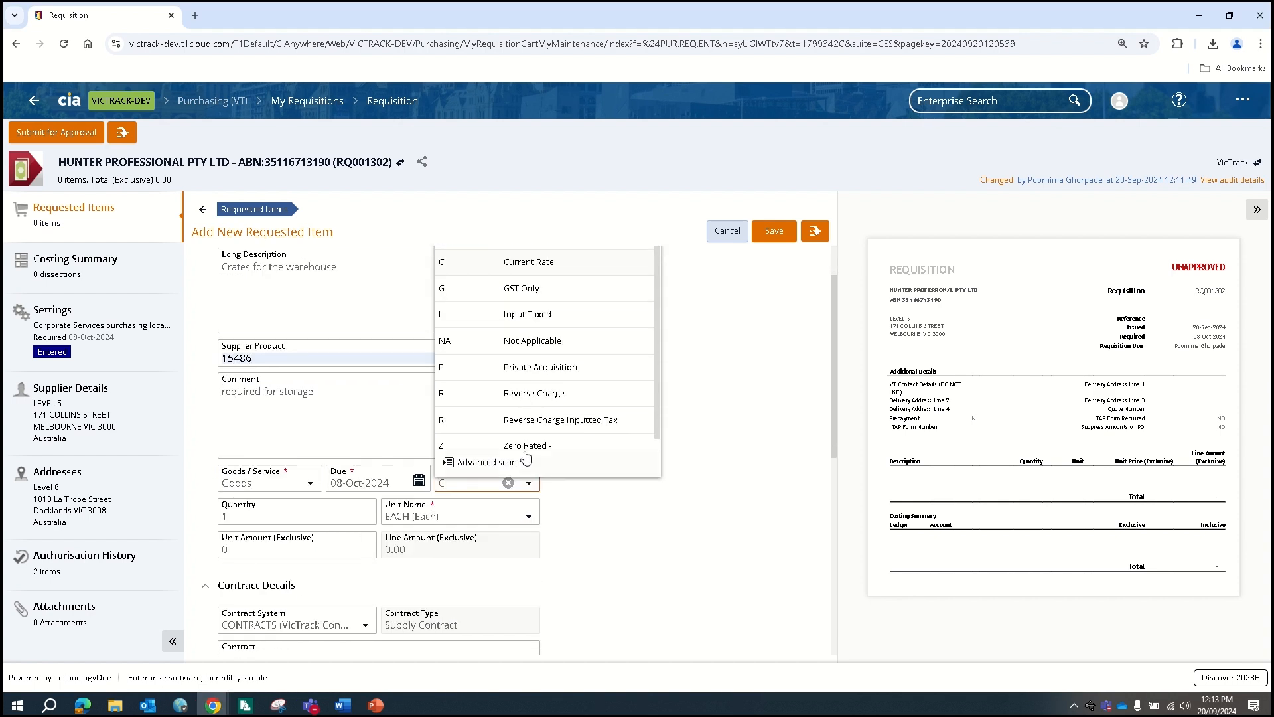
{"action": "left_click", "coordinate": [620, 524]}
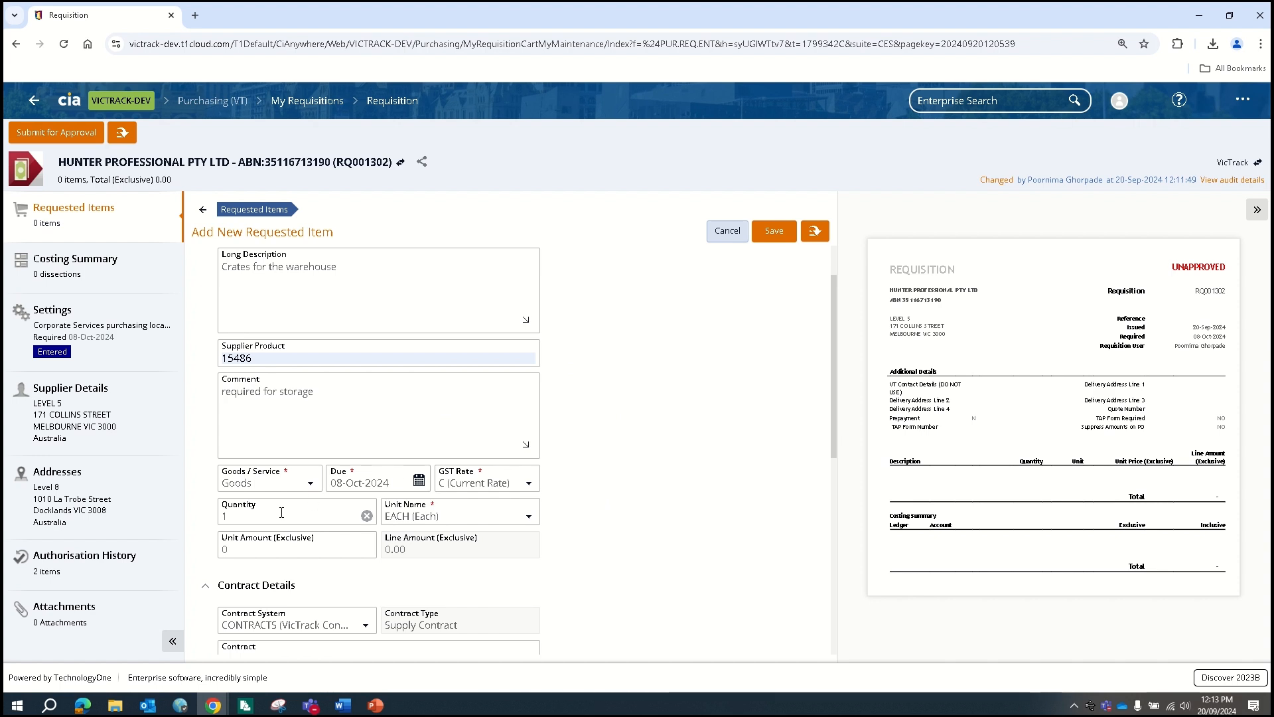
{"action": "left_click", "coordinate": [262, 551]}
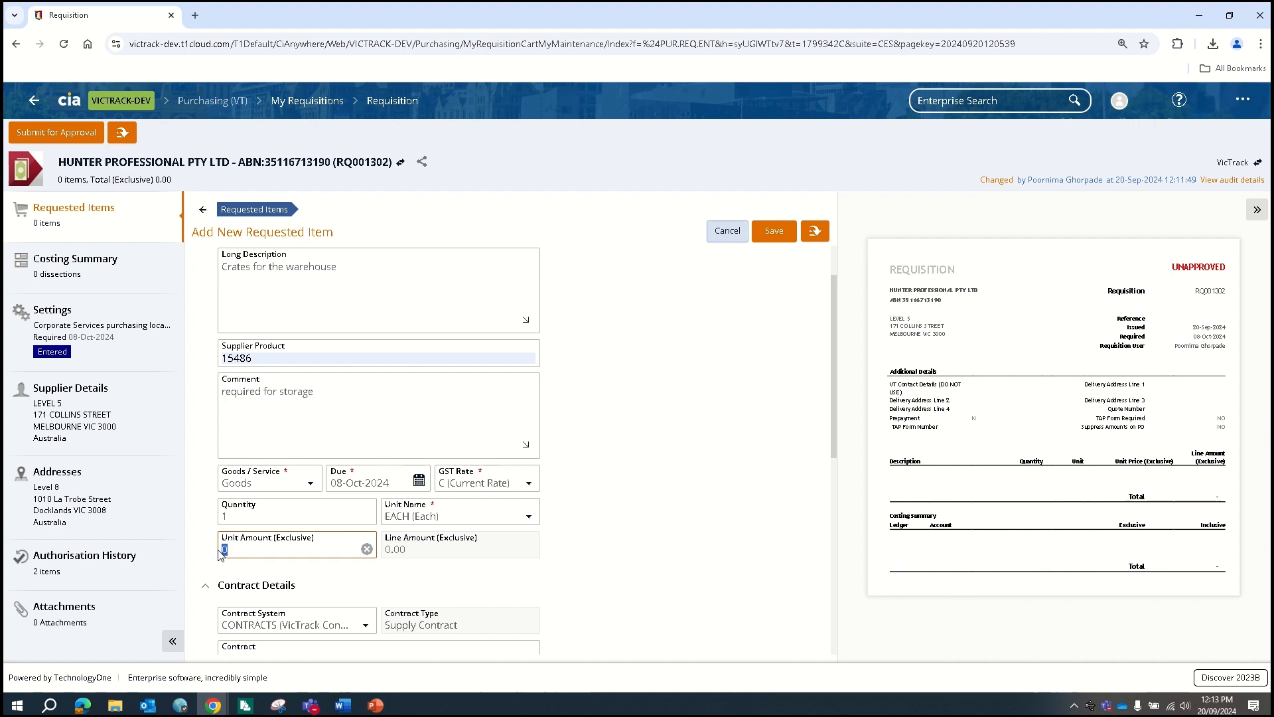
{"action": "type", "text": "100"}
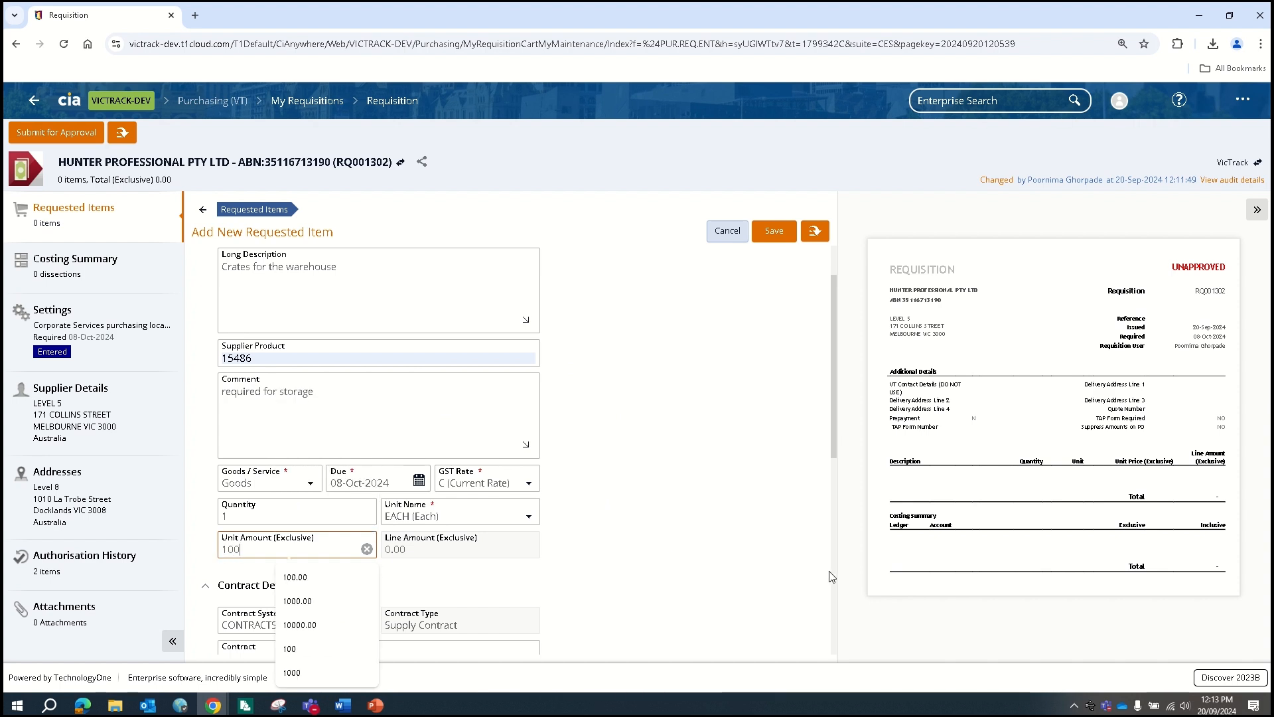
{"action": "left_click", "coordinate": [722, 552]}
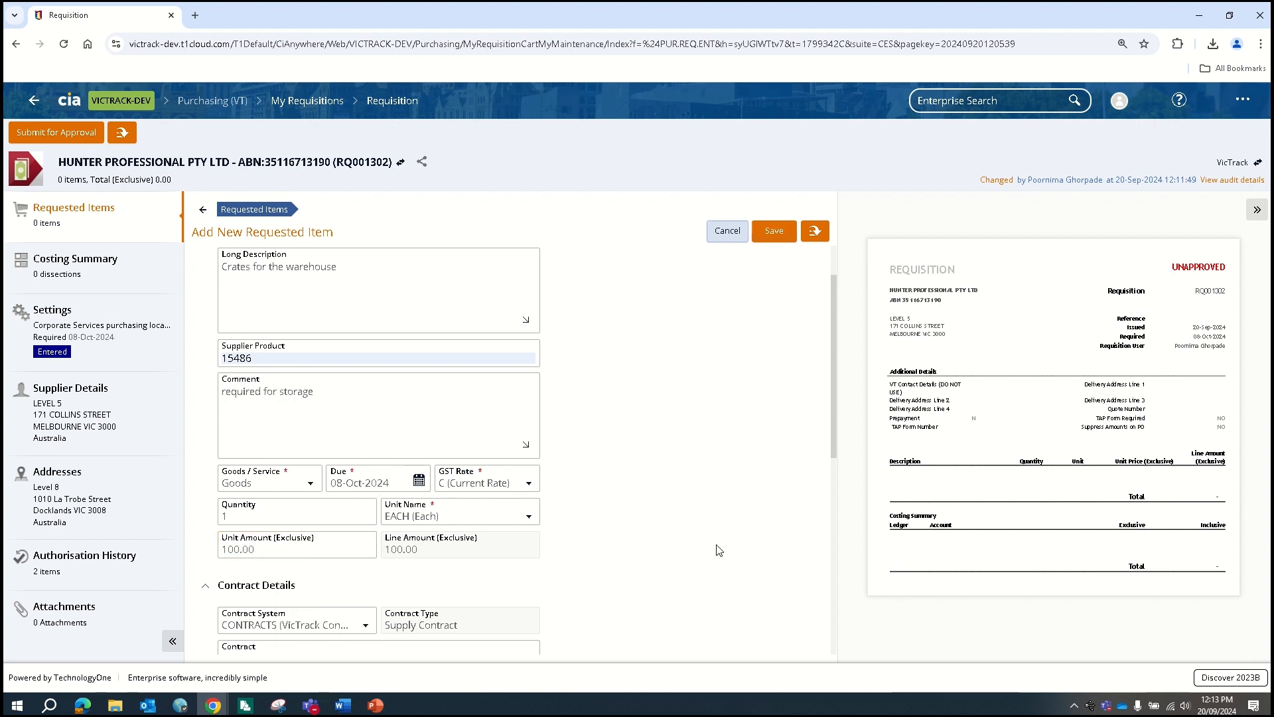
Go down to Cost Accounts and select the cost line's Ledger cell
{"action": "scroll", "coordinate": [717, 549], "scroll_direction": "down", "scroll_amount": 2}
{"action": "scroll", "coordinate": [684, 528], "scroll_direction": "down", "scroll_amount": 2}
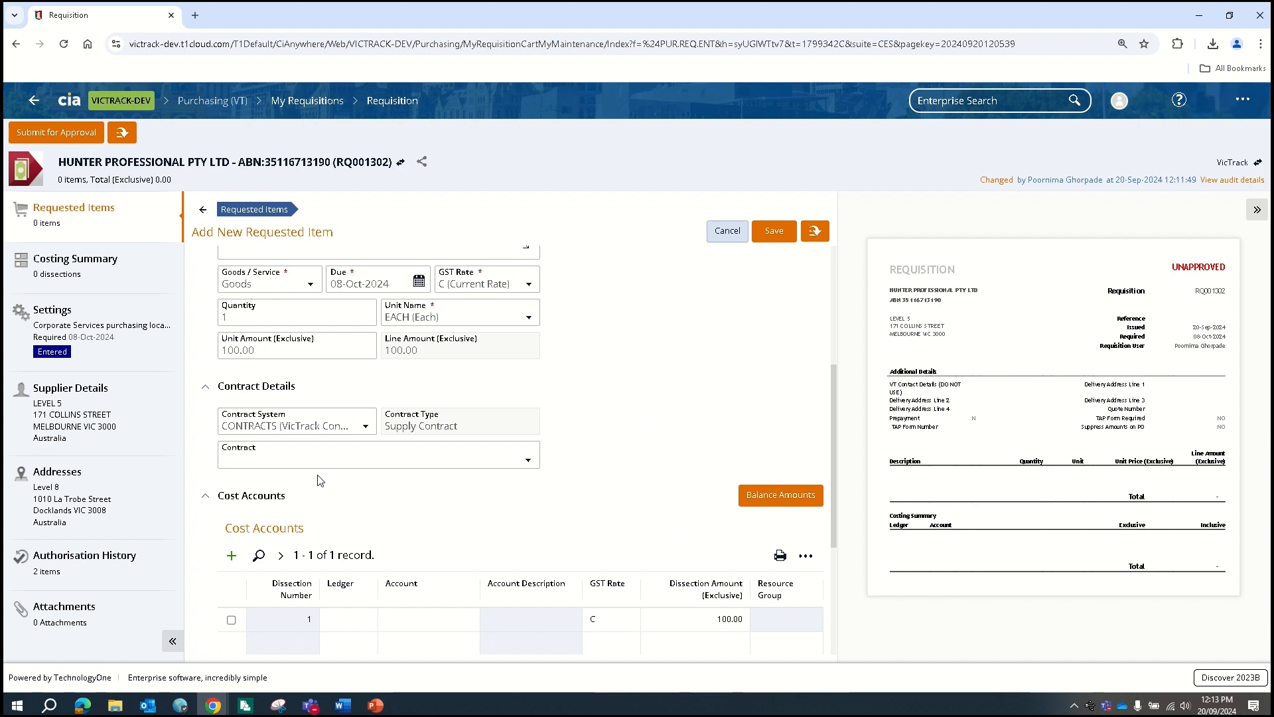
{"action": "scroll", "coordinate": [631, 528], "scroll_direction": "down", "scroll_amount": 1}
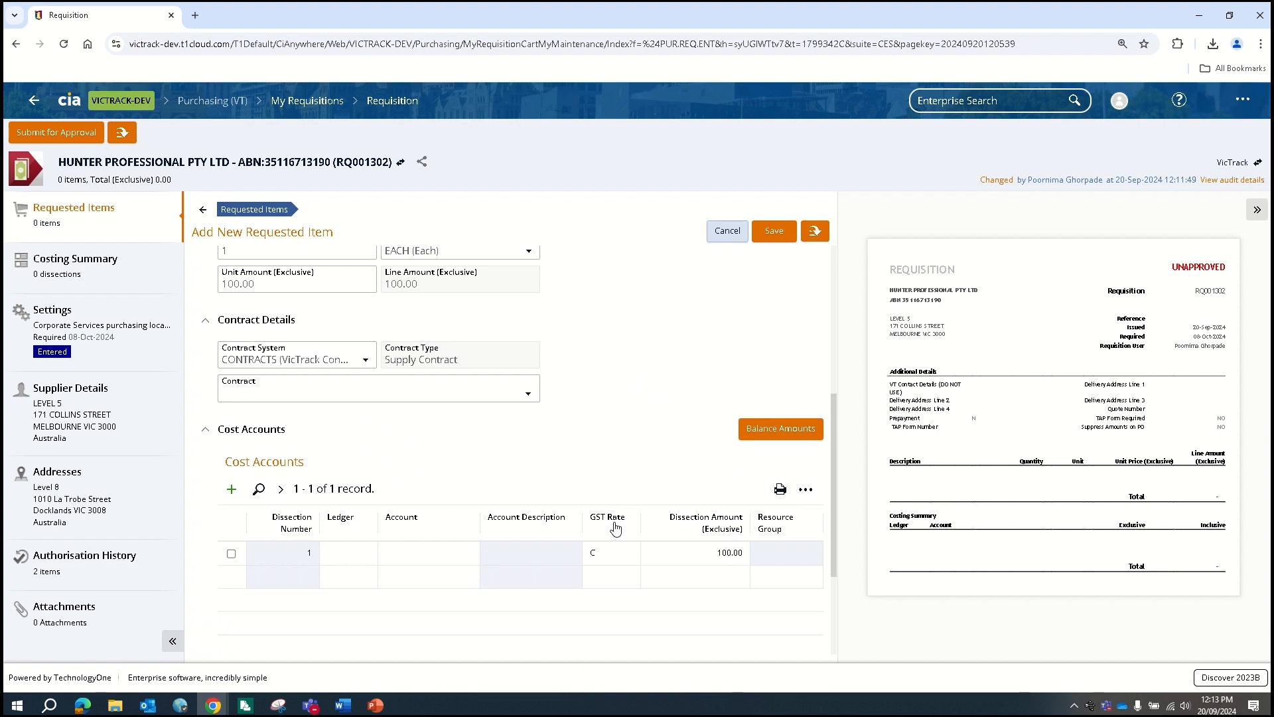
{"action": "left_click", "coordinate": [343, 556]}
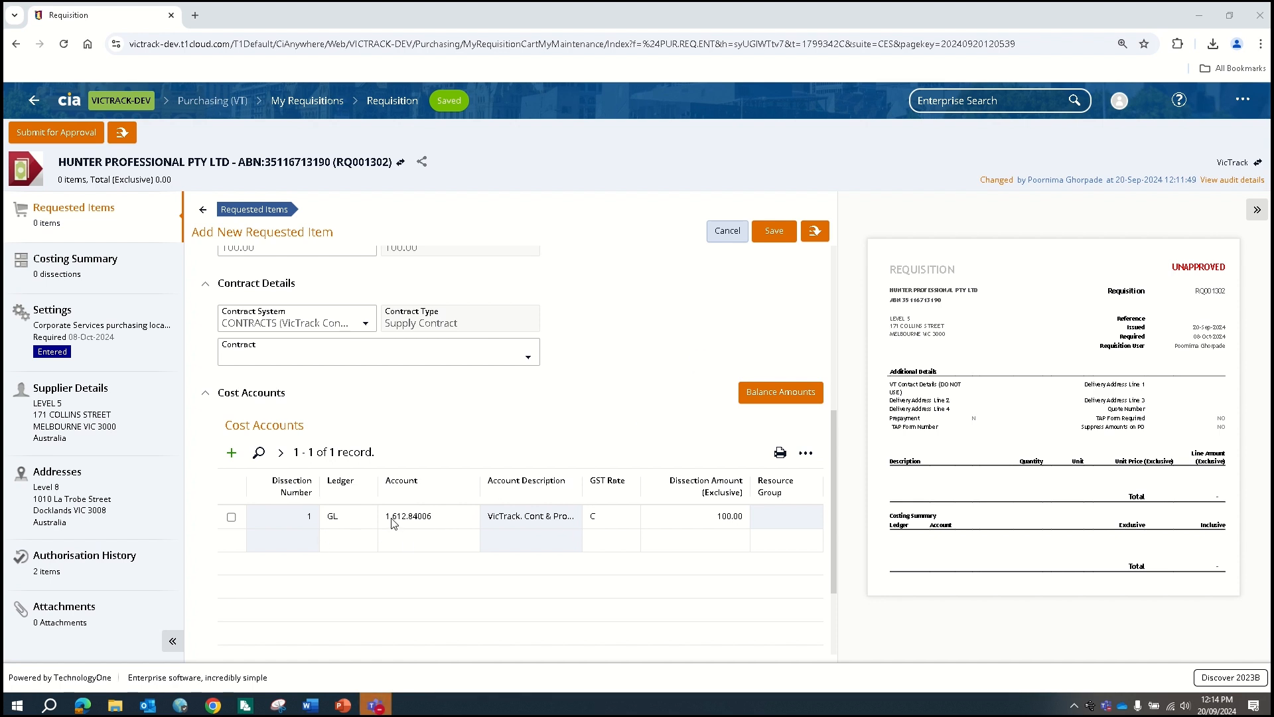
Open the extra save options for the Crates item charged to GL 1.612.84006
{"action": "left_click", "coordinate": [819, 239]}
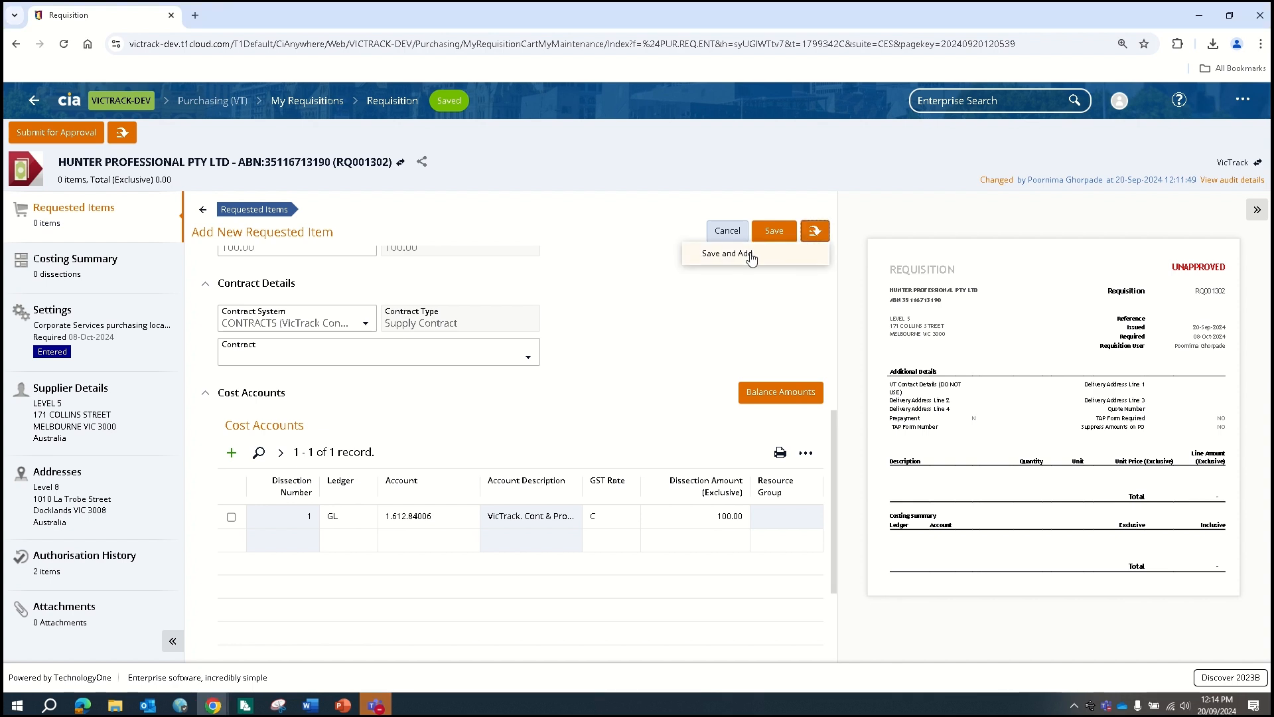
Save the Crates item and start a new item marked as a Service
{"action": "left_click", "coordinate": [715, 256]}
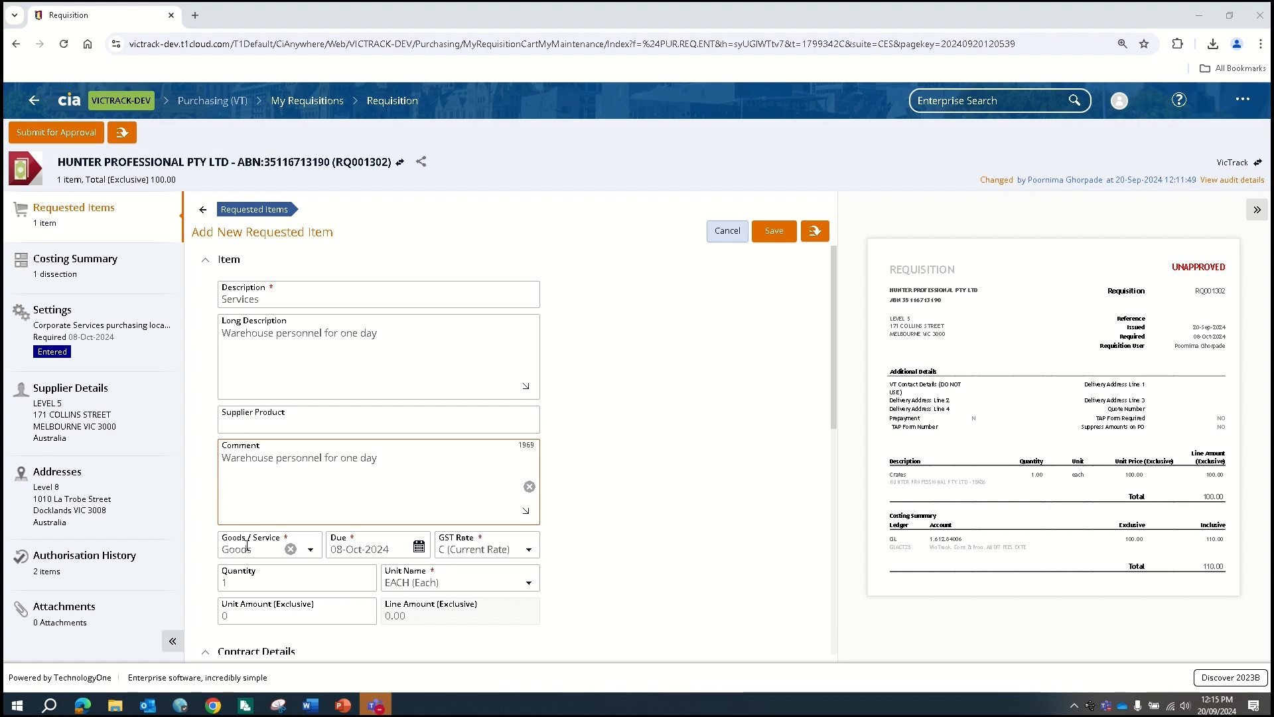
{"action": "left_click", "coordinate": [311, 551]}
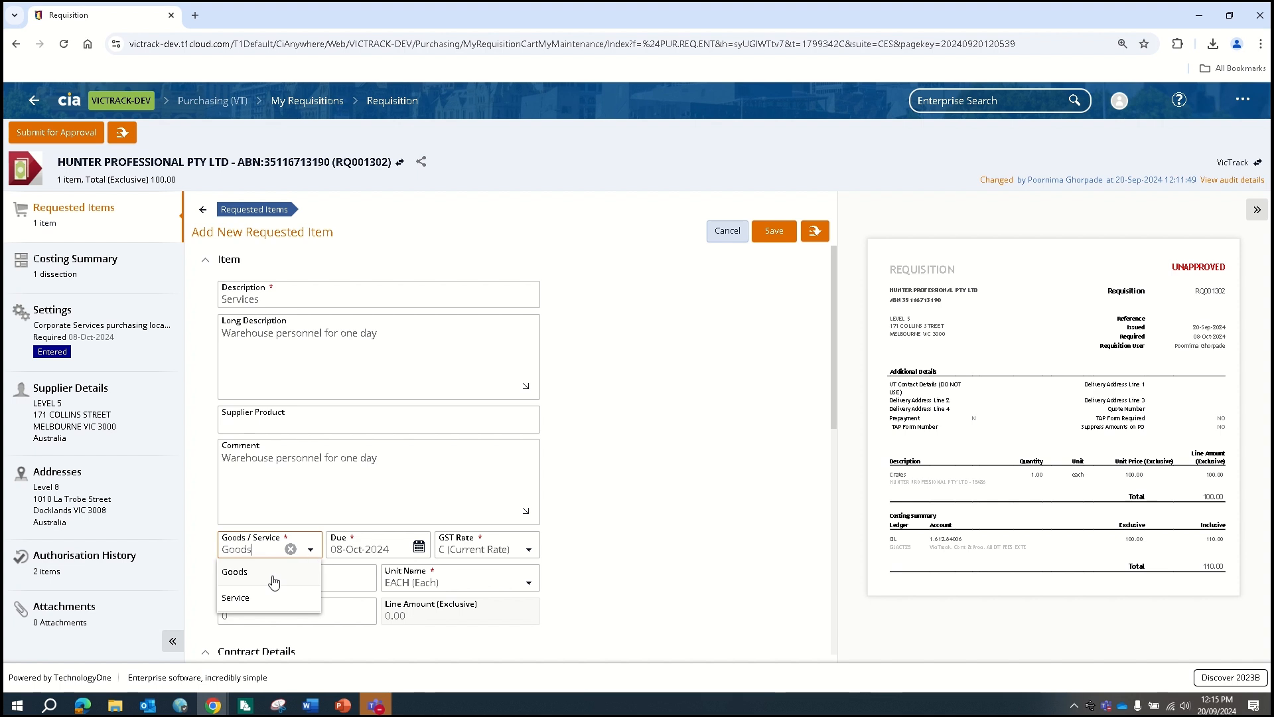
{"action": "left_click", "coordinate": [261, 598]}
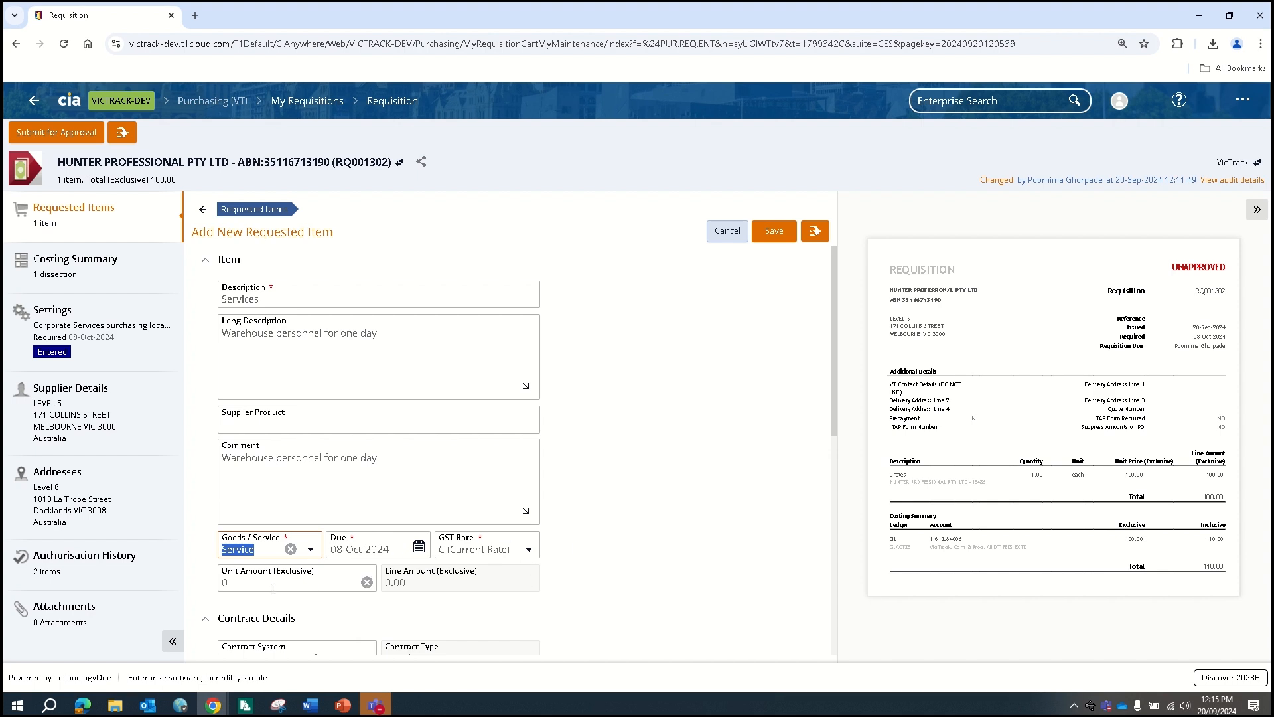
Set the Services item's unit amount to 1000.00 and save it
{"action": "left_click", "coordinate": [223, 583]}
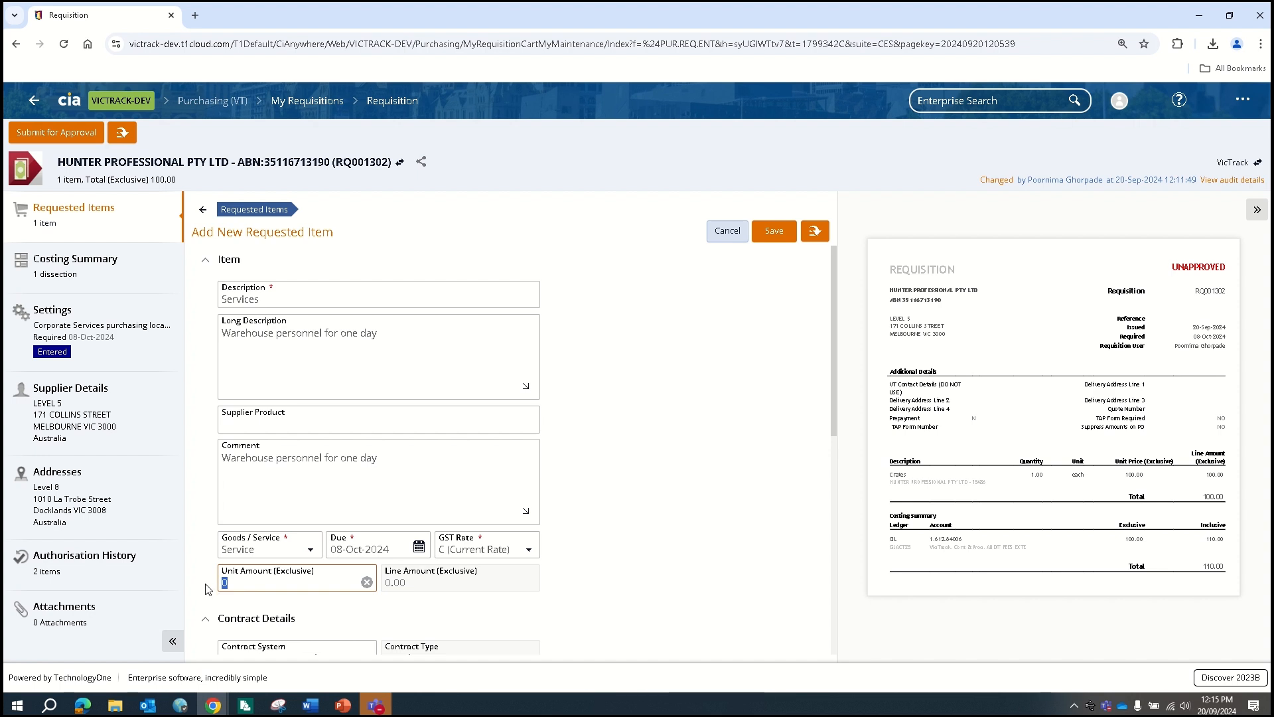
{"action": "type", "text": "1000"}
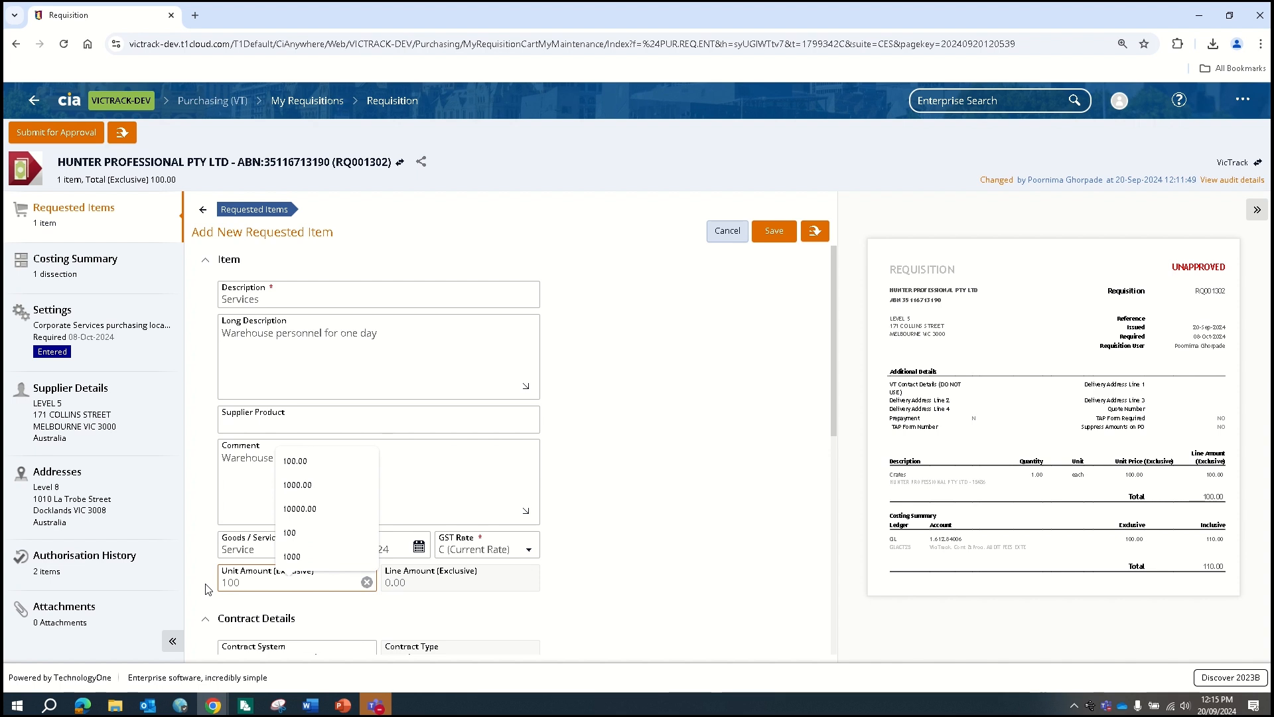
{"action": "left_click", "coordinate": [653, 558]}
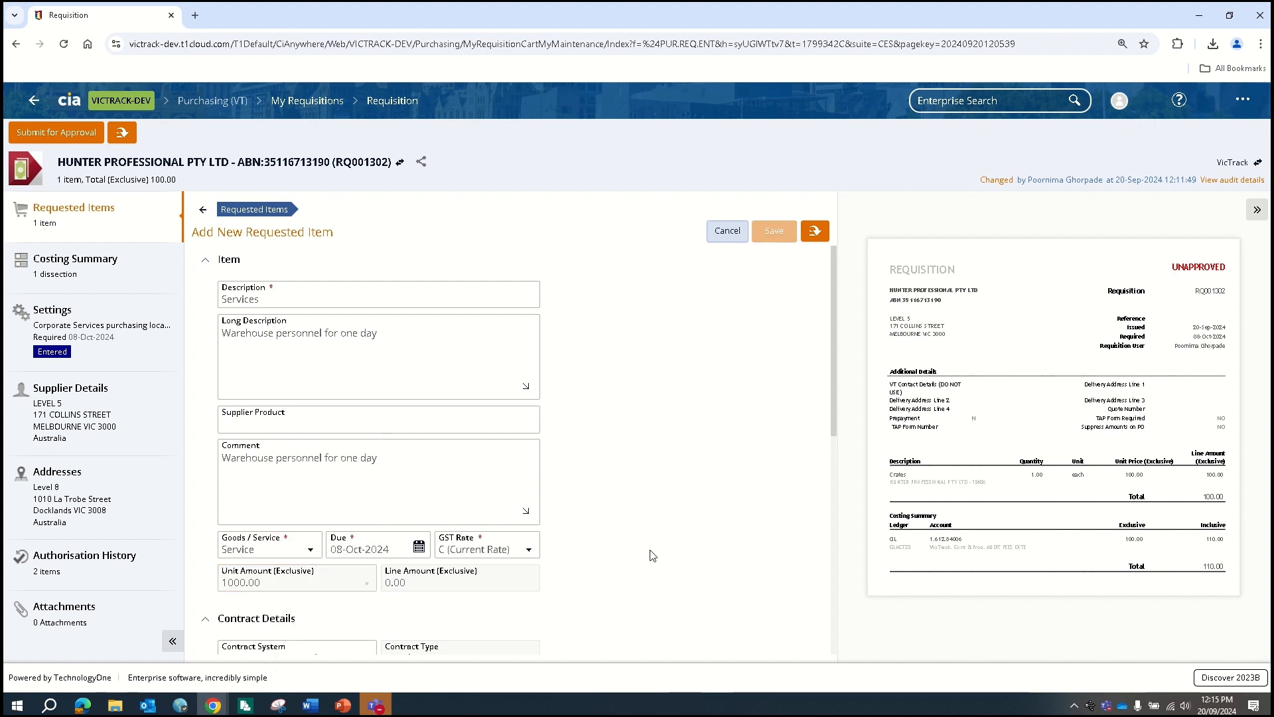
{"action": "scroll", "coordinate": [653, 555], "scroll_direction": "down", "scroll_amount": 3}
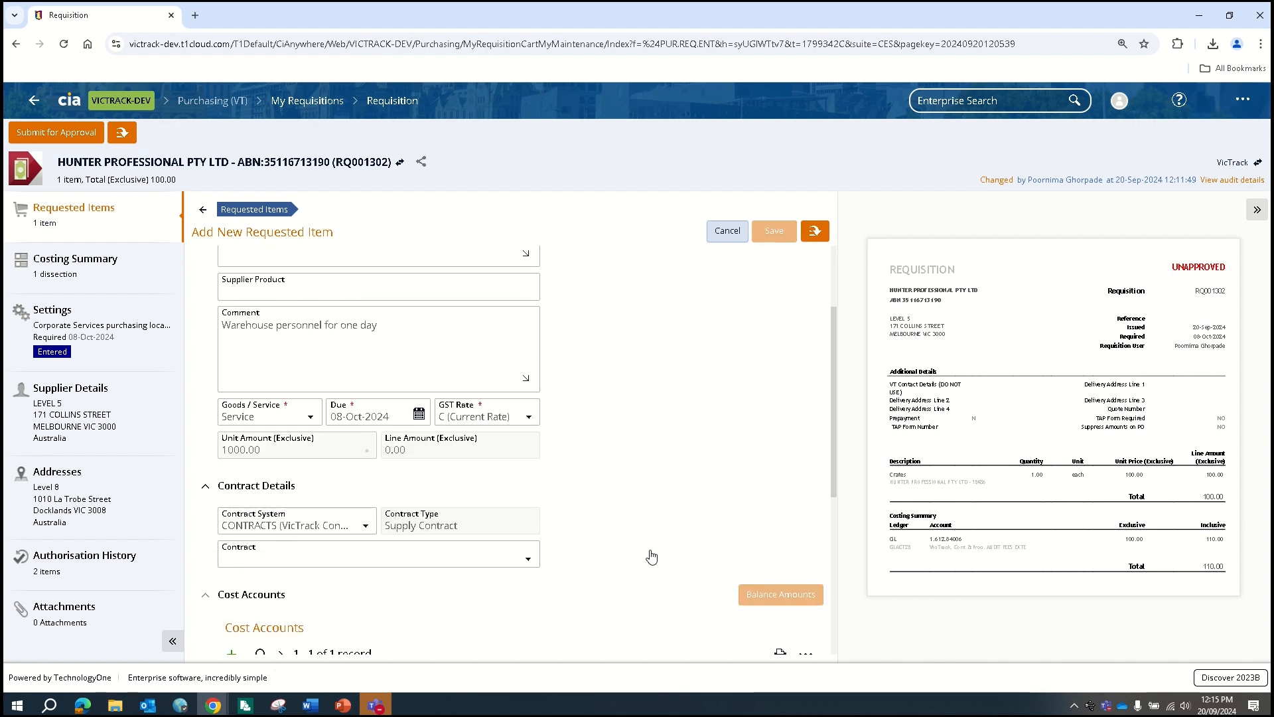
{"action": "scroll", "coordinate": [648, 555], "scroll_direction": "down", "scroll_amount": 1}
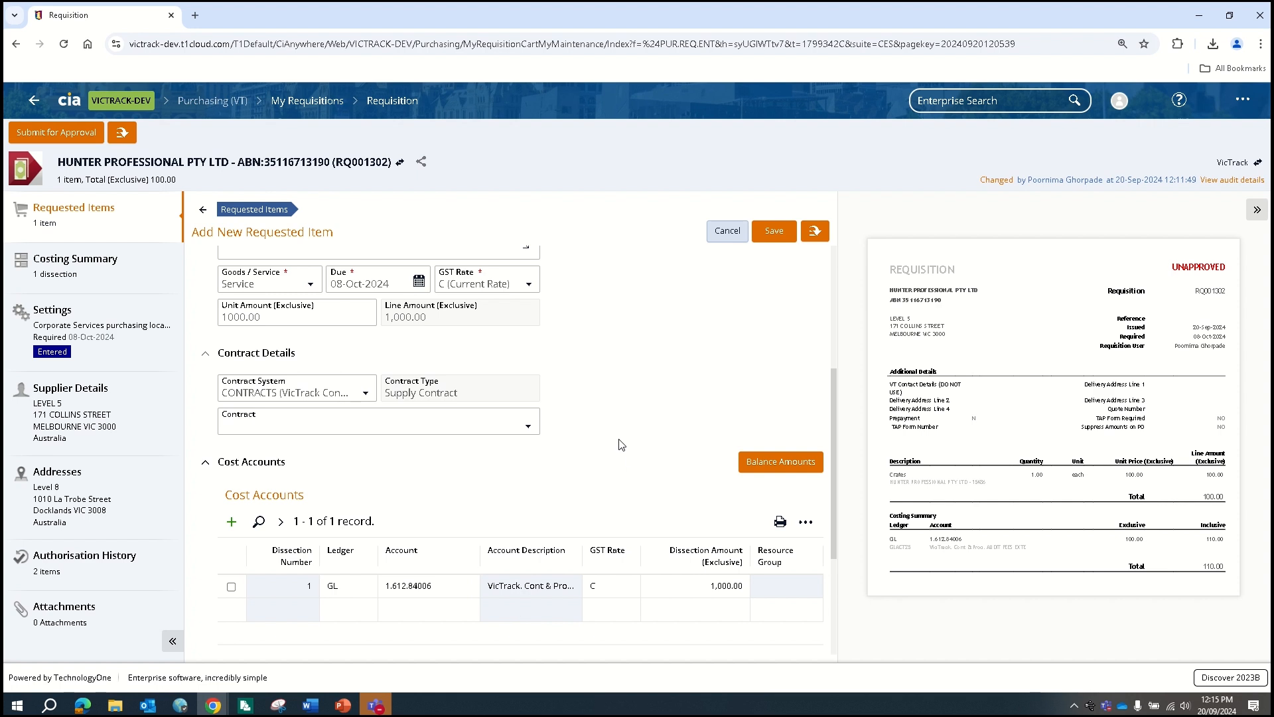
{"action": "left_click", "coordinate": [769, 232]}
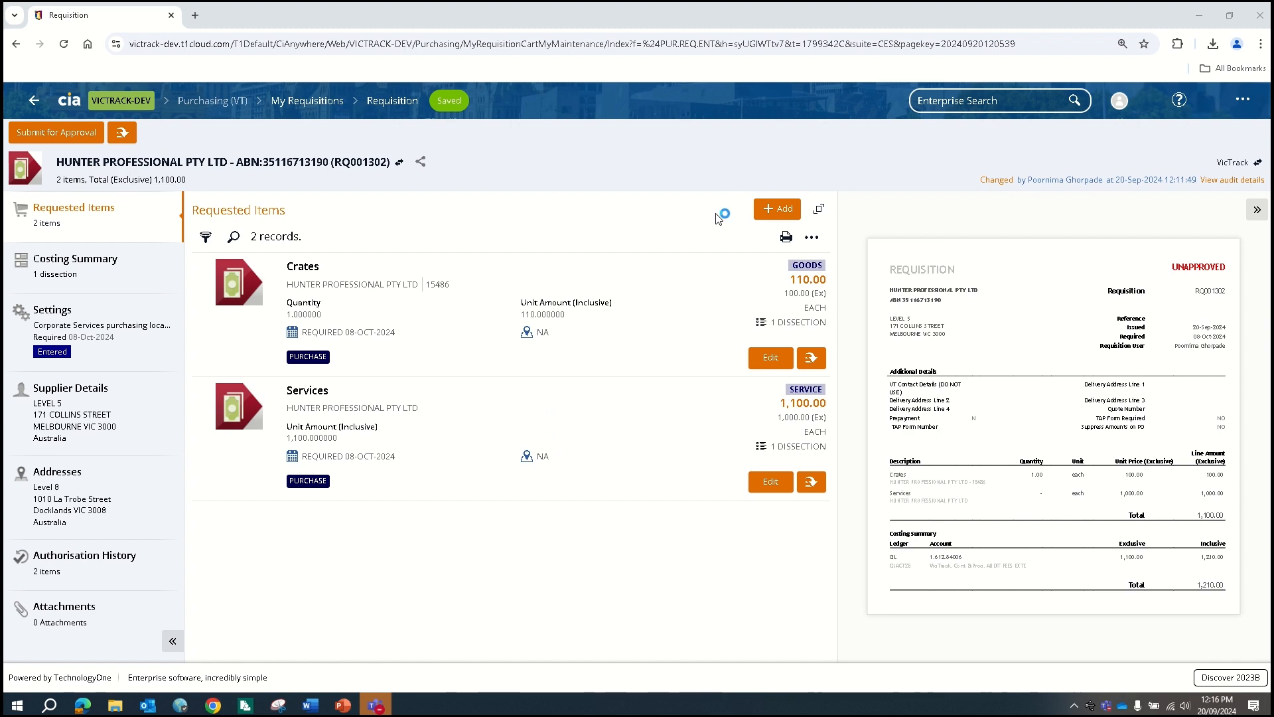
Add a third ad hoc requested item for Spanners, supplier product 5483
{"action": "left_click", "coordinate": [780, 212]}
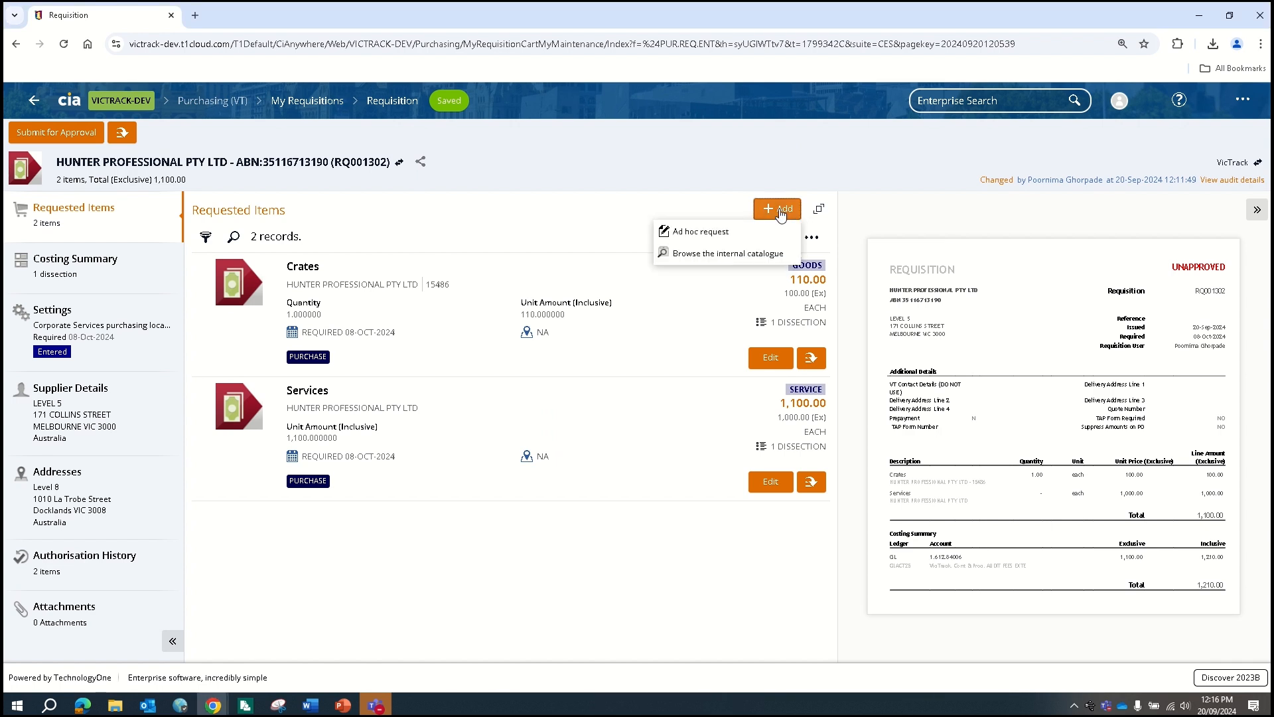
{"action": "left_click", "coordinate": [712, 235]}
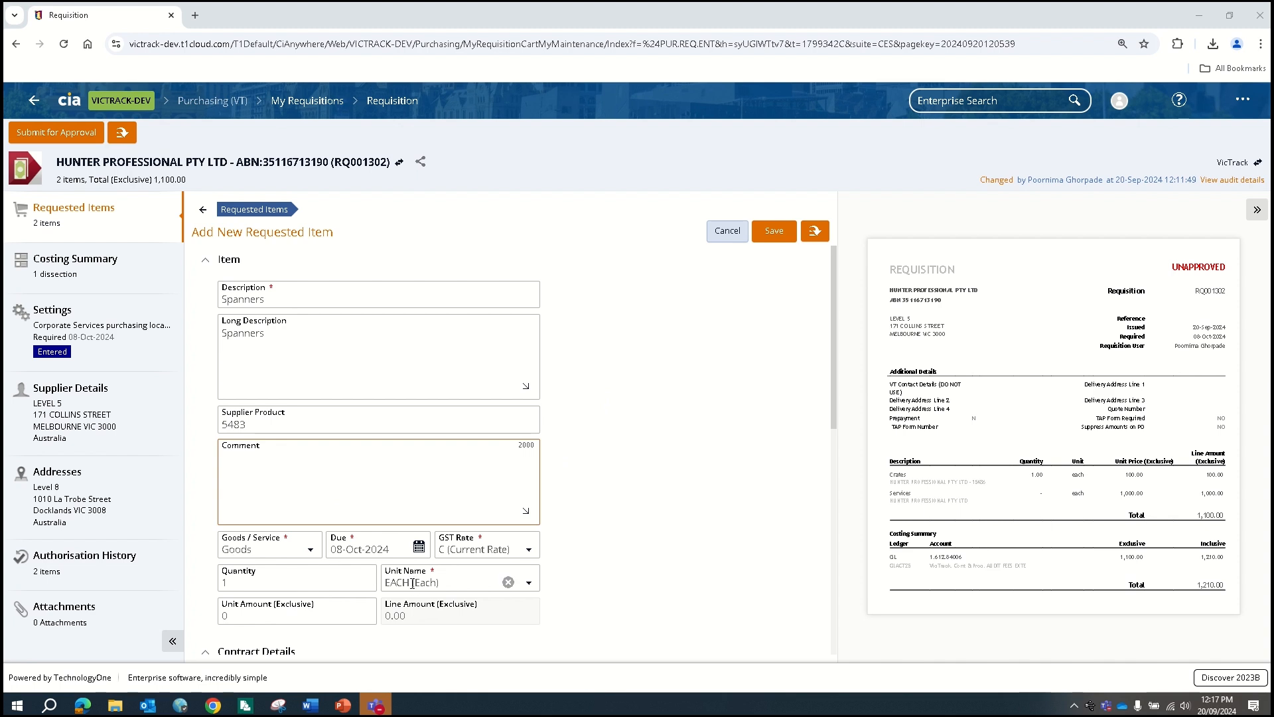
Set the Spanners item's unit of measure to BOX with a 10.00 unit amount
{"action": "left_click", "coordinate": [530, 585]}
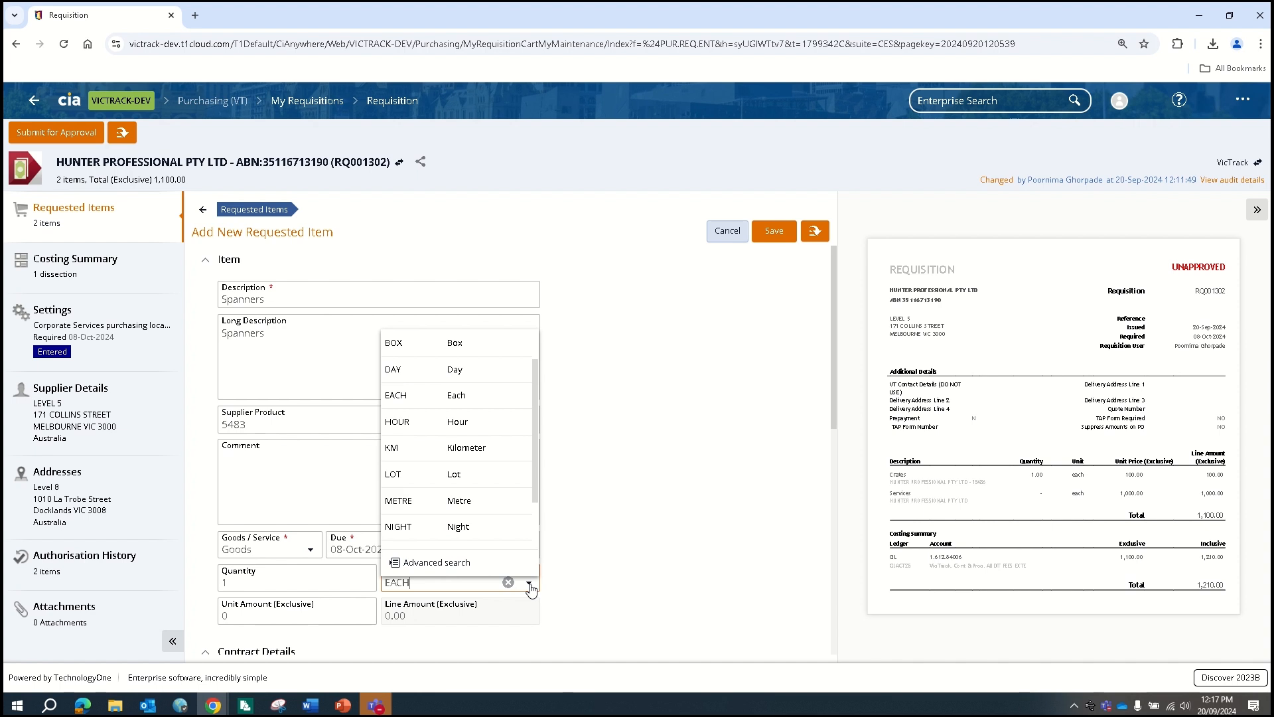
{"action": "left_click", "coordinate": [391, 347]}
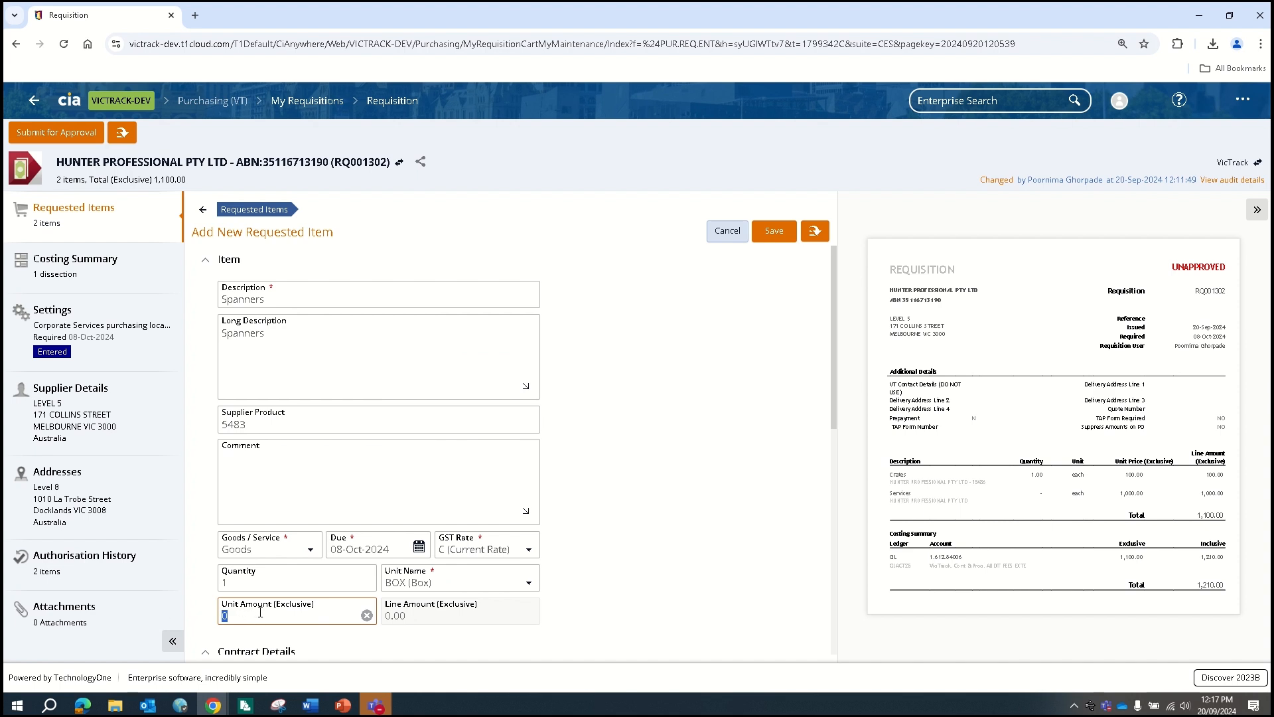
{"action": "type", "text": "10"}
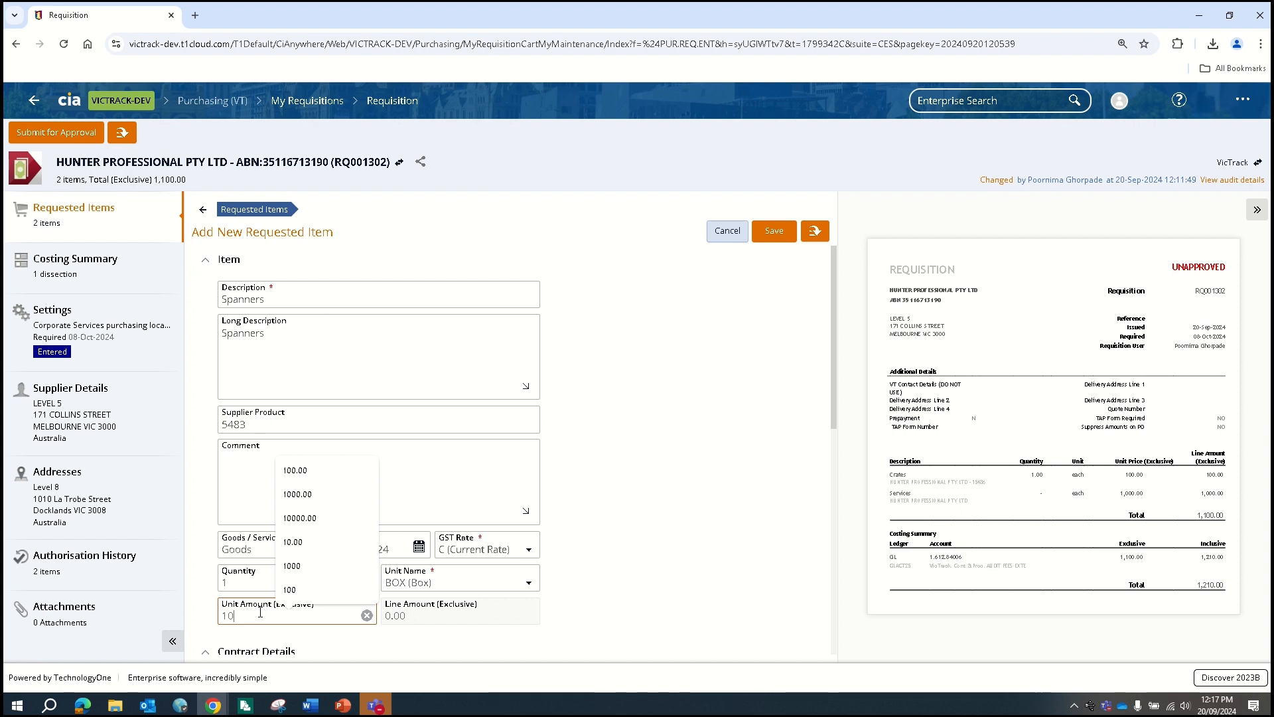
{"action": "left_click", "coordinate": [738, 550]}
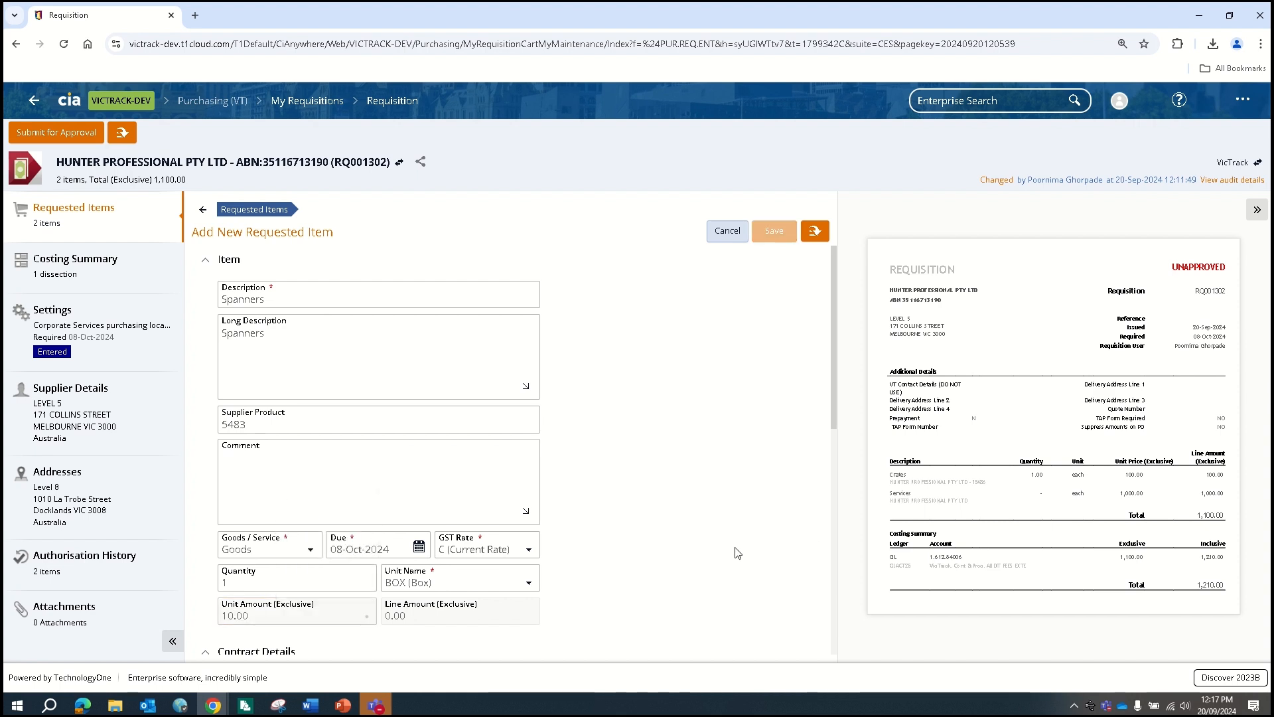
{"action": "scroll", "coordinate": [740, 527], "scroll_direction": "down", "scroll_amount": 2}
{"action": "scroll", "coordinate": [728, 519], "scroll_direction": "down", "scroll_amount": 3}
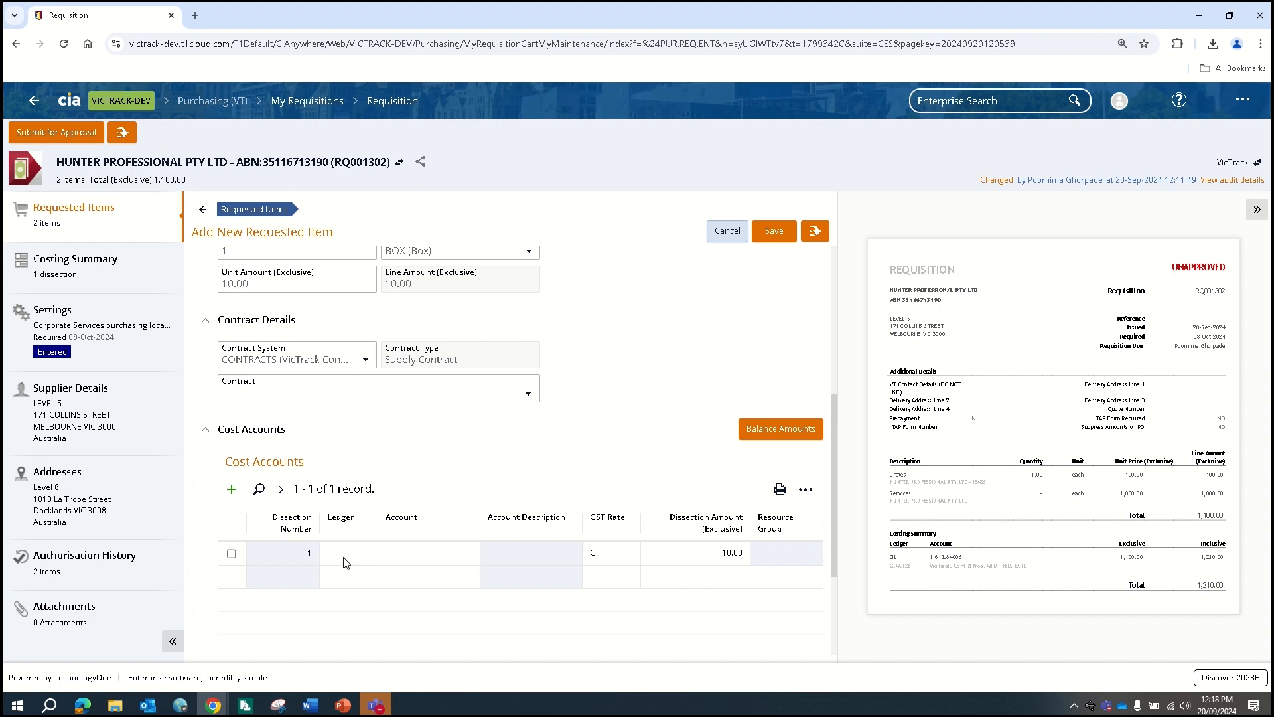
Cost the Spanners line to ledger GL, account 1.612.84001, and save the item
{"action": "left_click", "coordinate": [345, 558]}
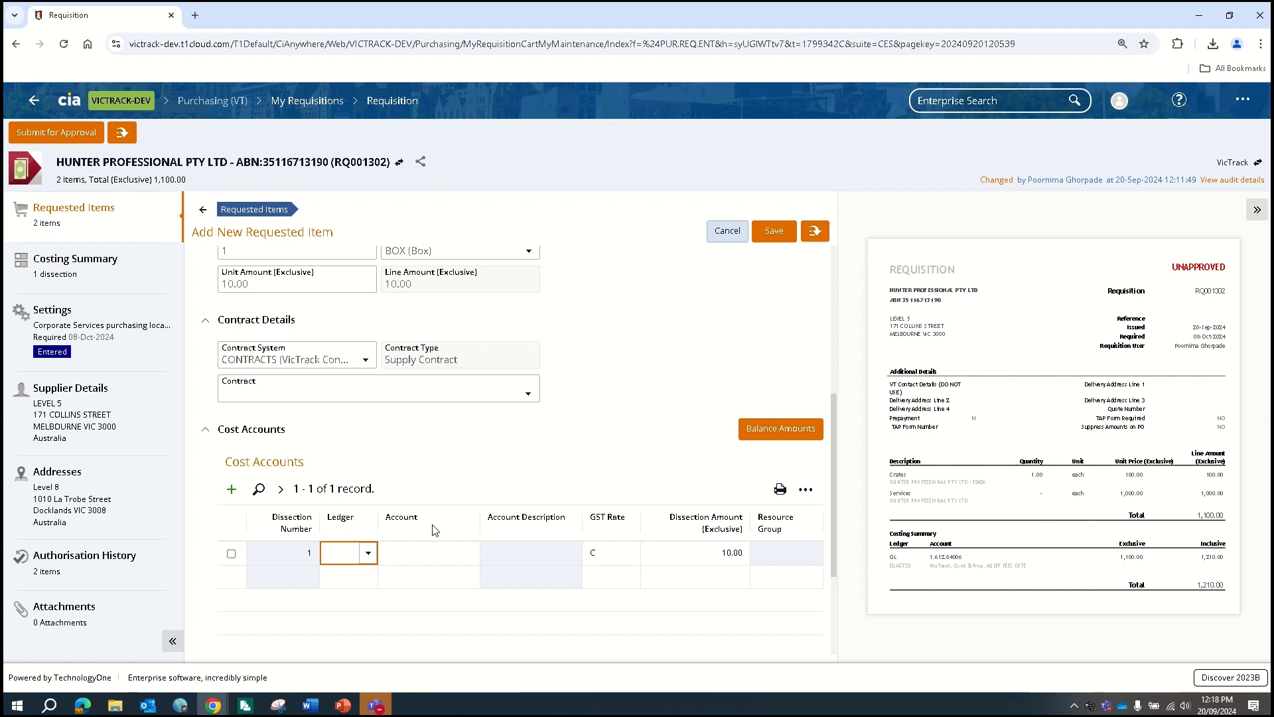
{"action": "type", "text": "GL"}
{"action": "key", "text": "Tab"}
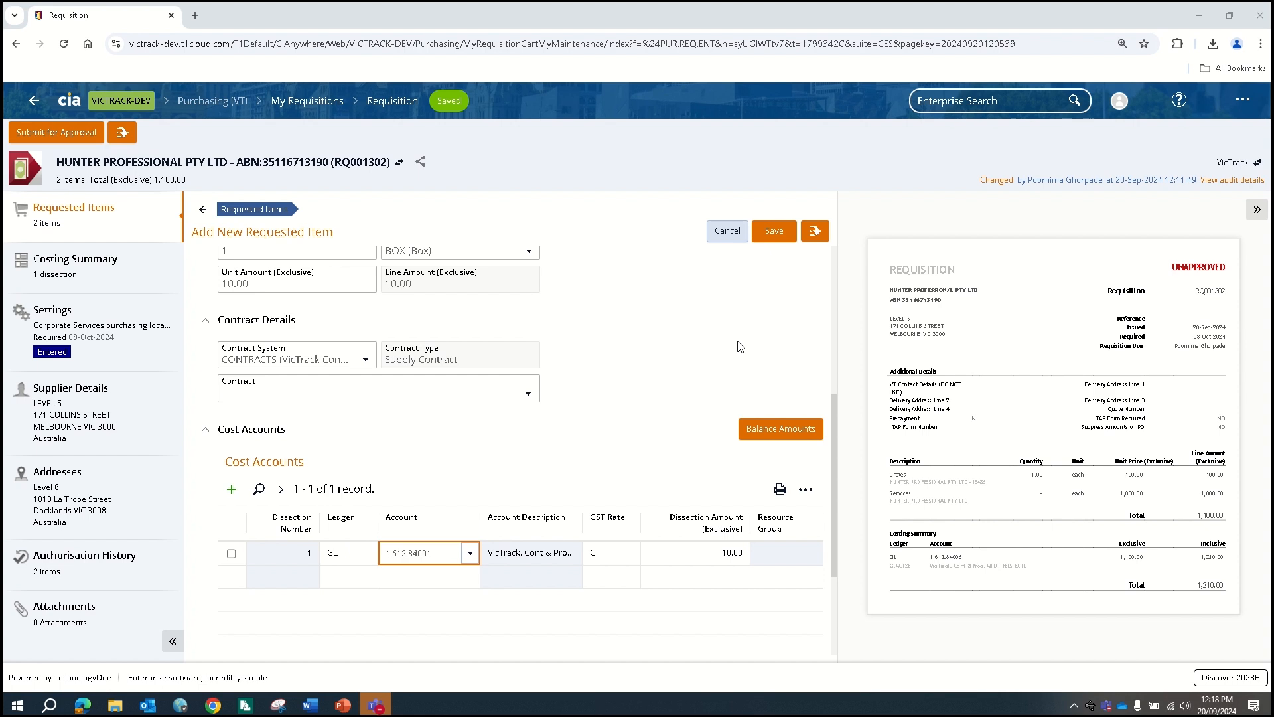
{"action": "left_click", "coordinate": [773, 234]}
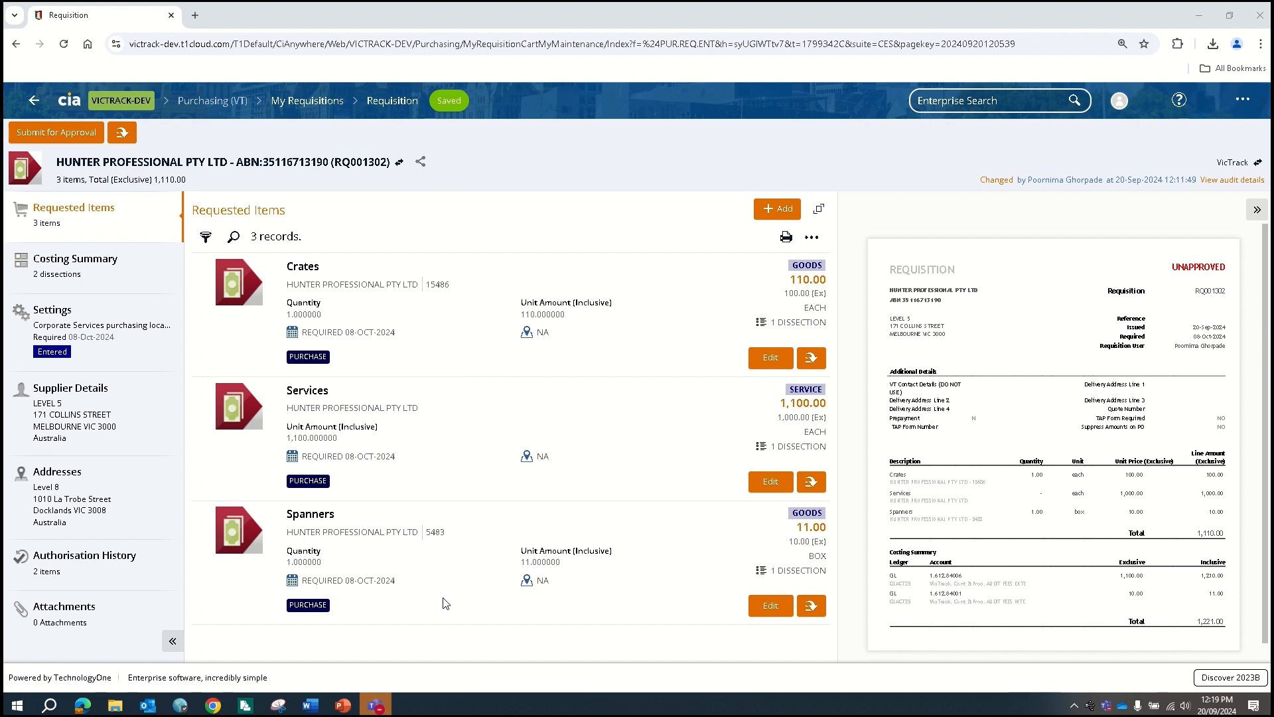
Delete and confirm removal of the Spanners item, then open the Services item for editing
{"action": "left_click", "coordinate": [810, 610]}
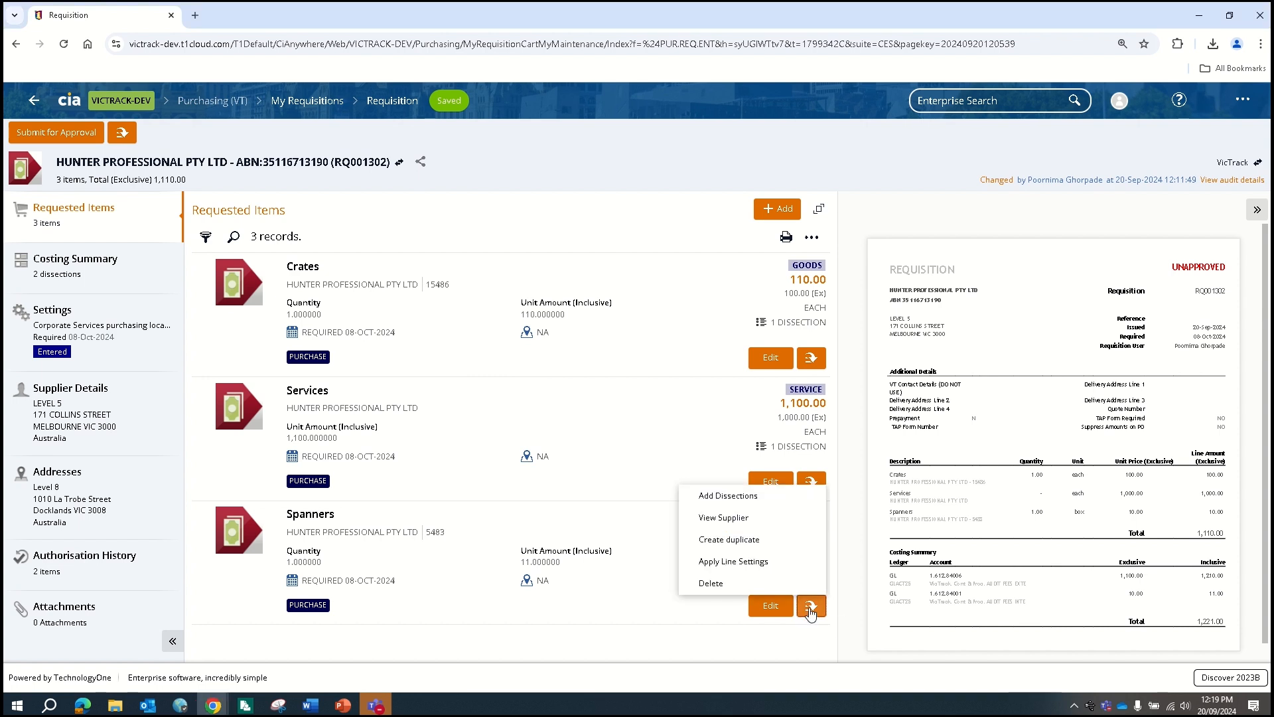
{"action": "left_click", "coordinate": [728, 584]}
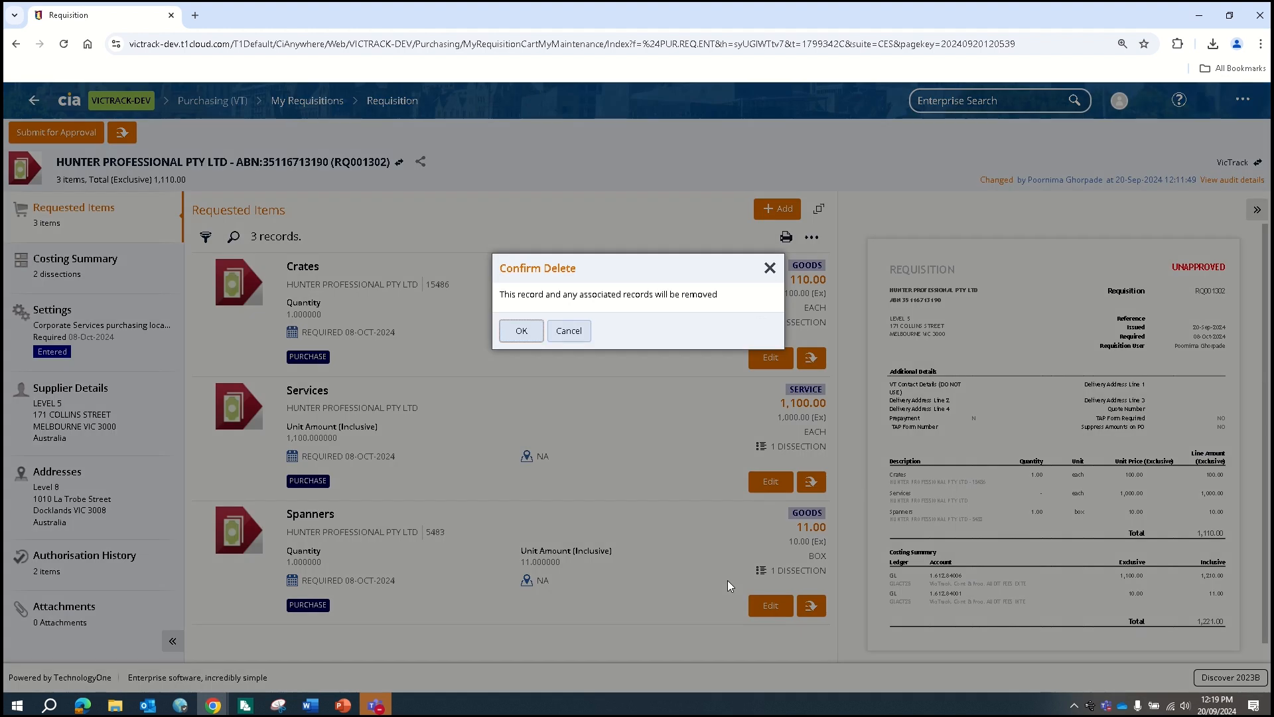
{"action": "left_click", "coordinate": [521, 330]}
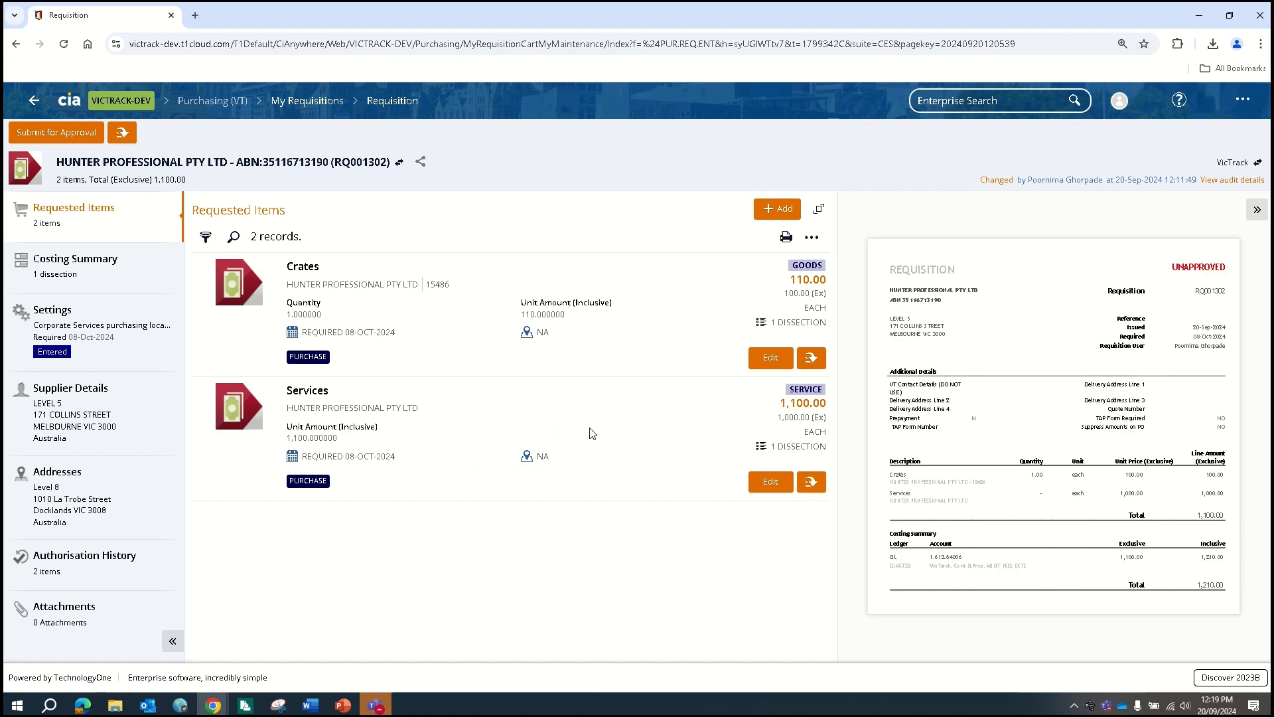
{"action": "left_click", "coordinate": [771, 490]}
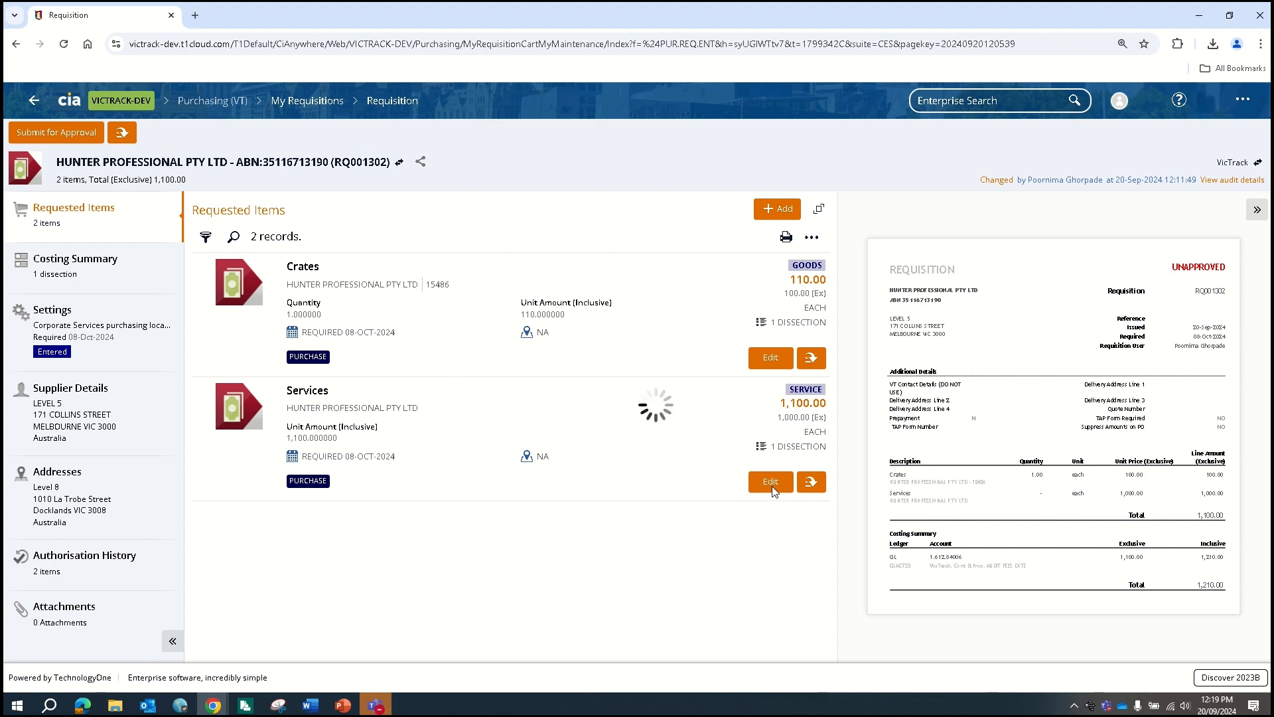
{"action": "scroll", "coordinate": [685, 469], "scroll_direction": "down", "scroll_amount": 1}
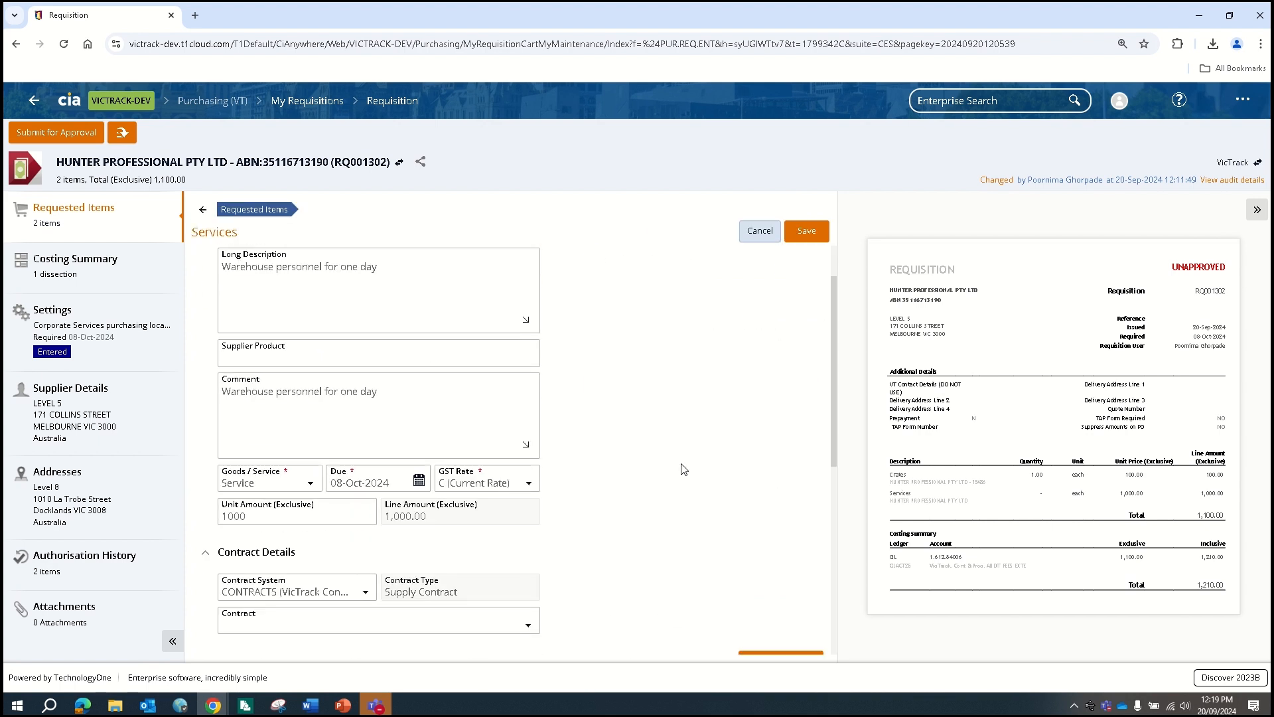
{"action": "scroll", "coordinate": [646, 491], "scroll_direction": "down", "scroll_amount": 1}
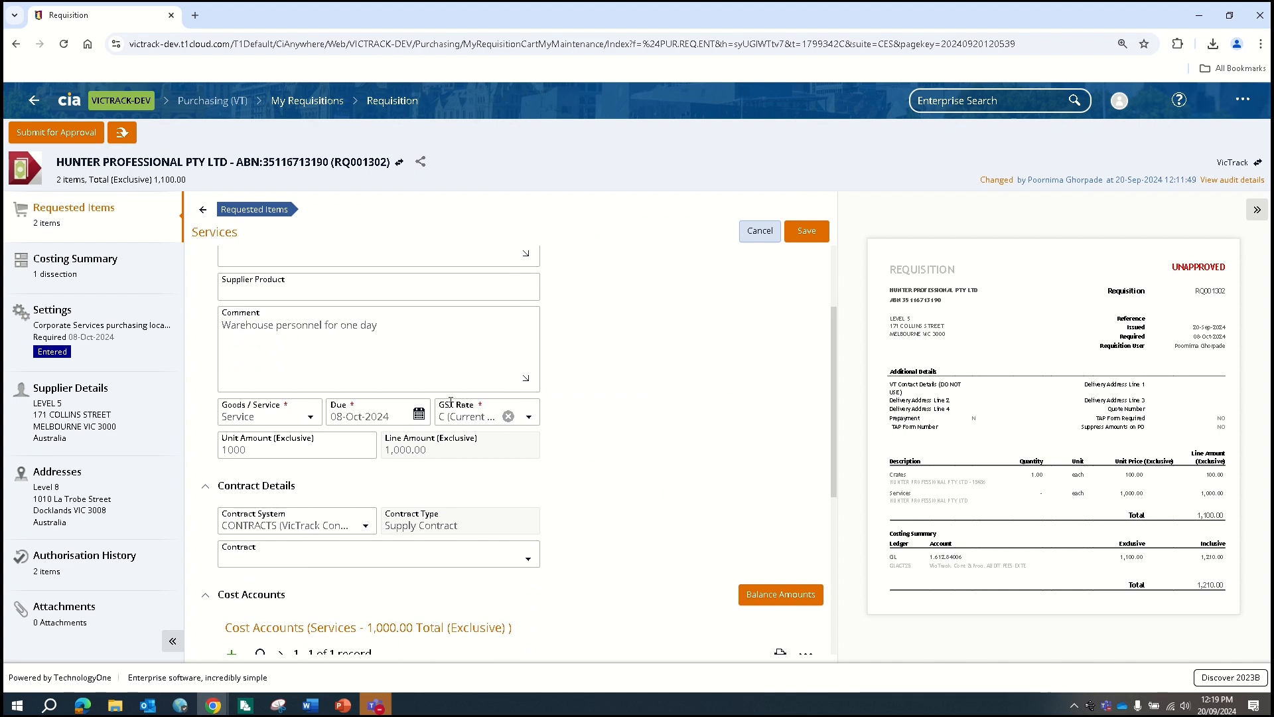
{"action": "scroll", "coordinate": [612, 529], "scroll_direction": "up", "scroll_amount": 2}
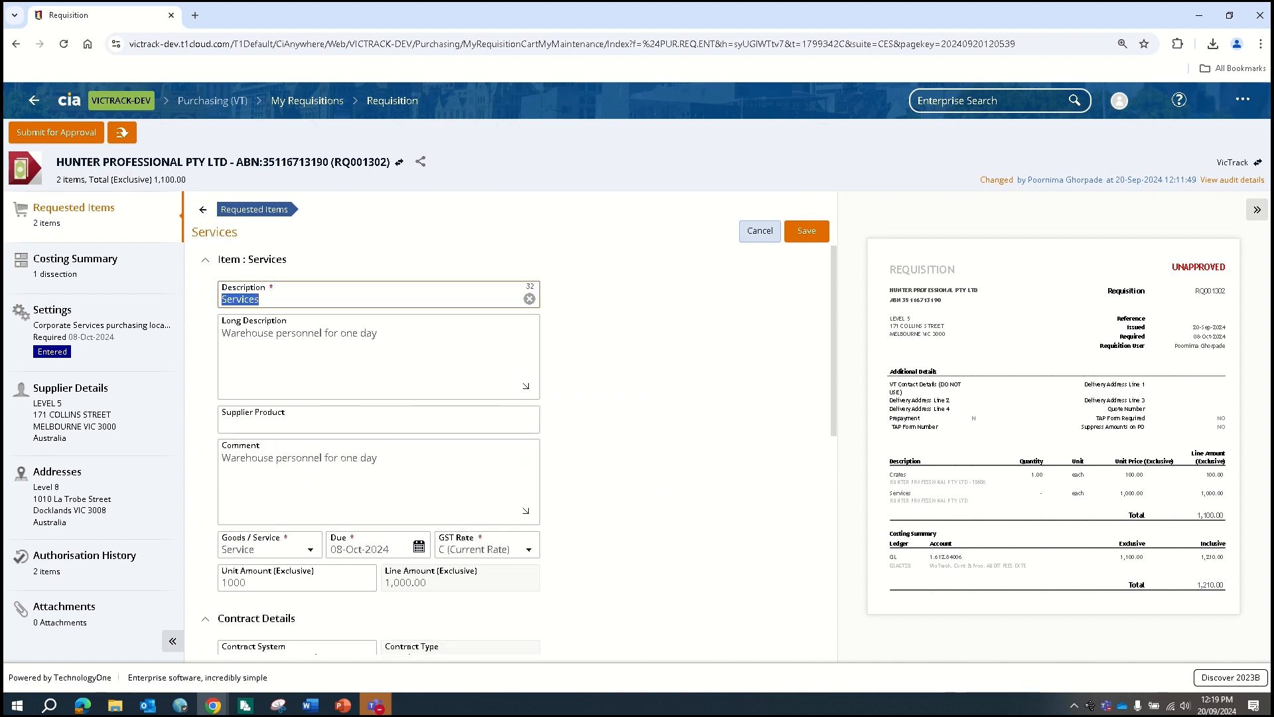
{"action": "left_click", "coordinate": [808, 227]}
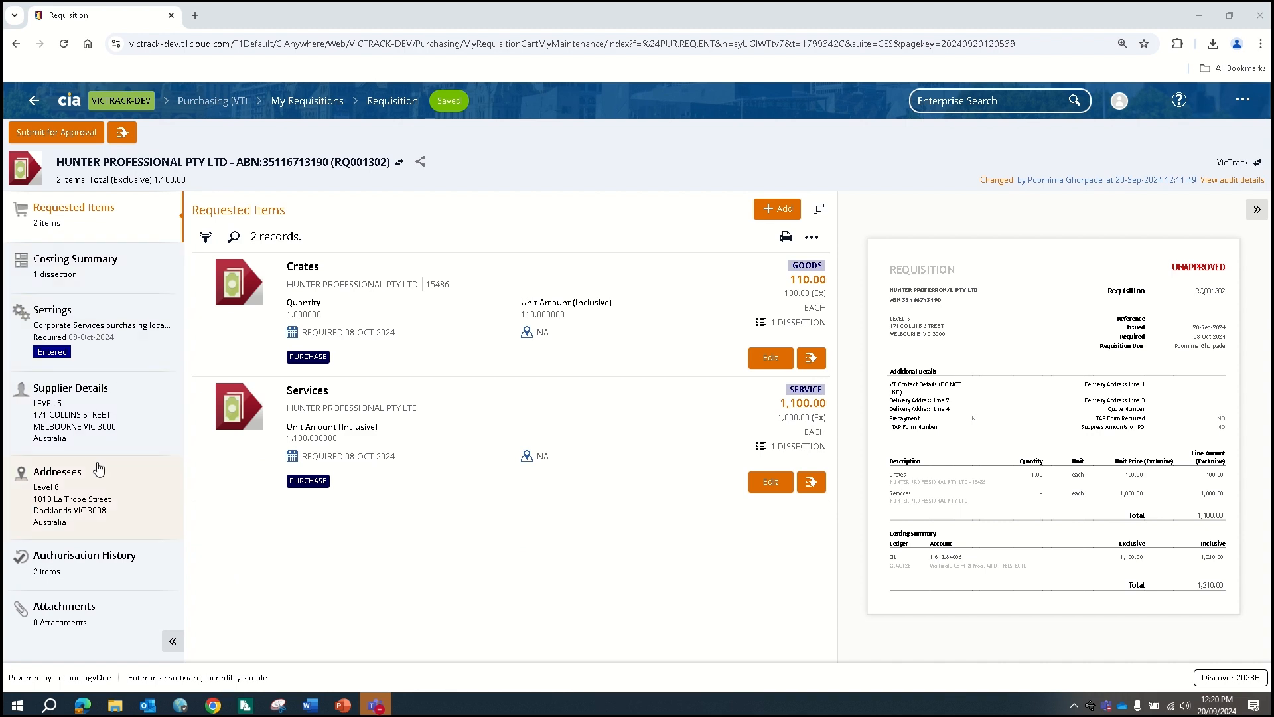
Paste the courier delivery instructions and choose SPOTS (VicTrack Spotswood Warehouse) as delivery address
{"action": "left_click", "coordinate": [94, 488]}
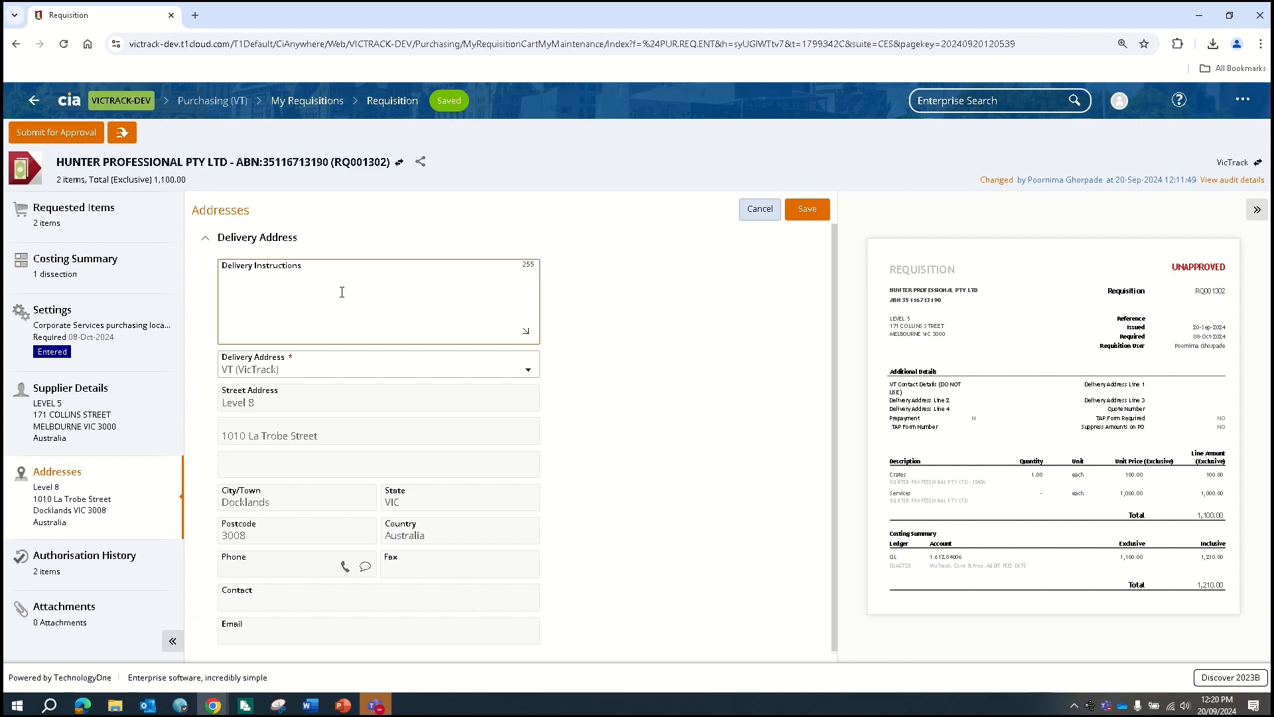
{"action": "type", "text": "Please ring the door bell and ask for John Smith"}
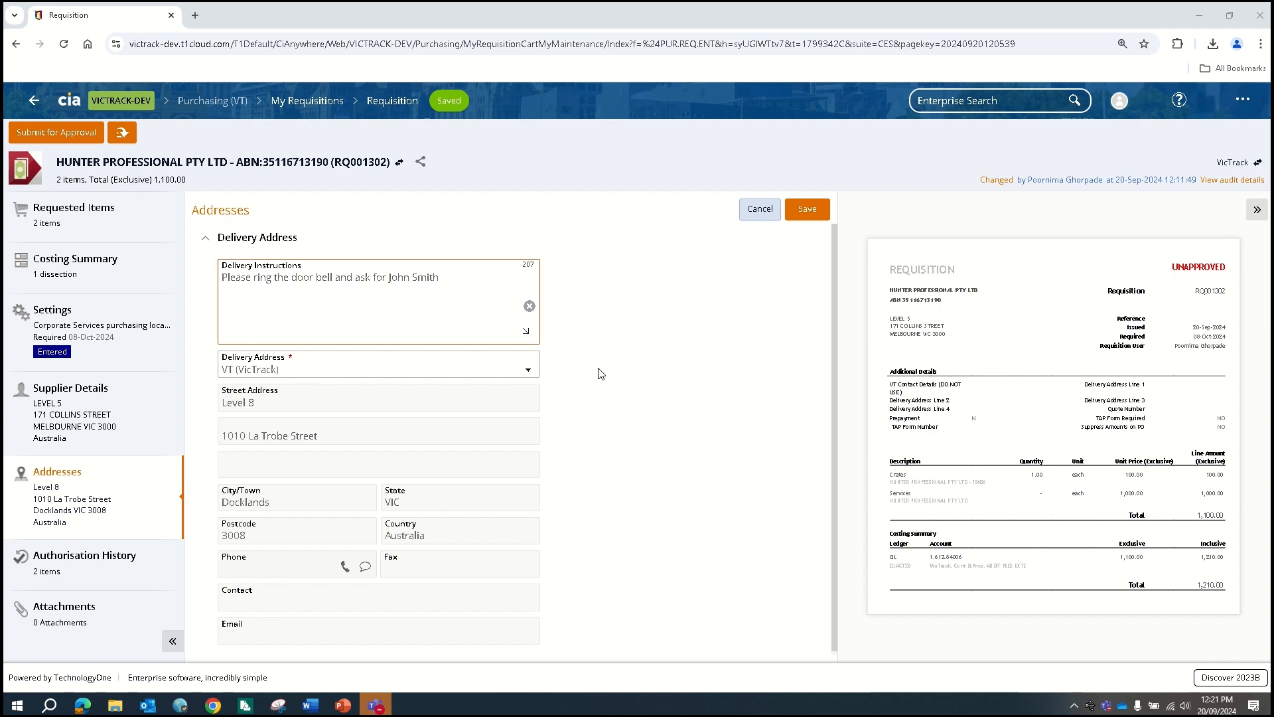
{"action": "left_click", "coordinate": [529, 373]}
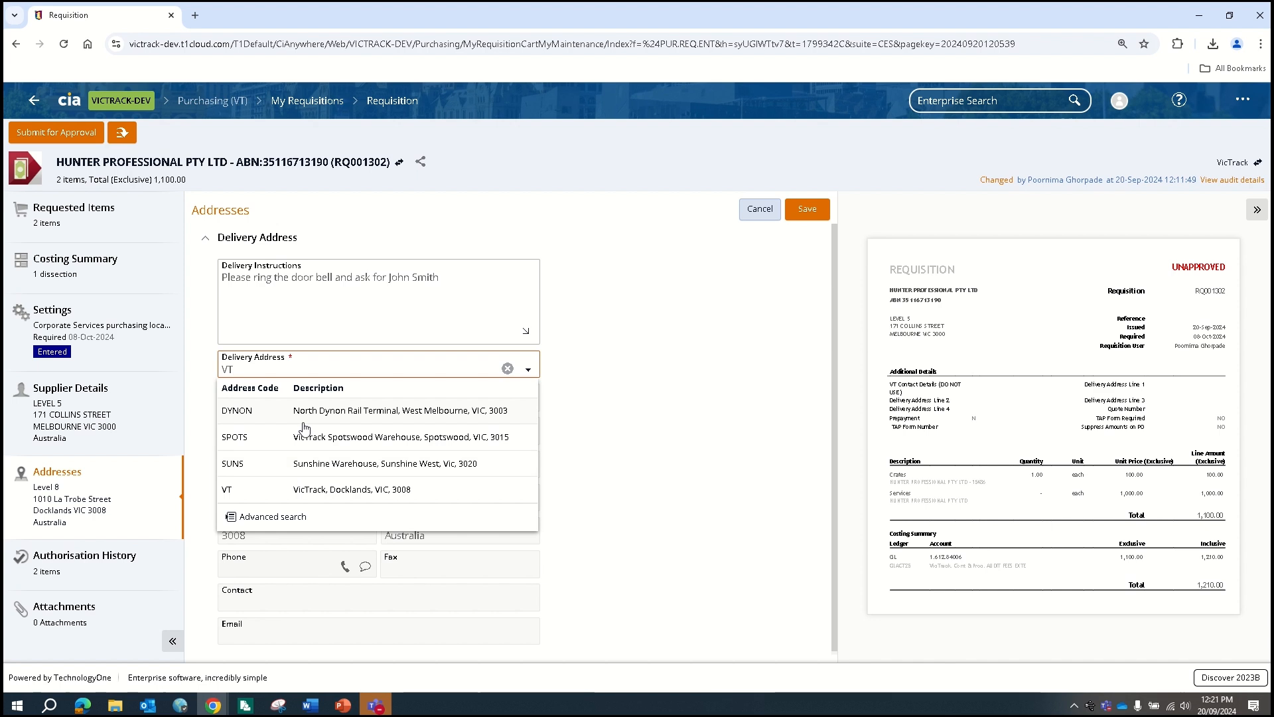
{"action": "left_click", "coordinate": [311, 498]}
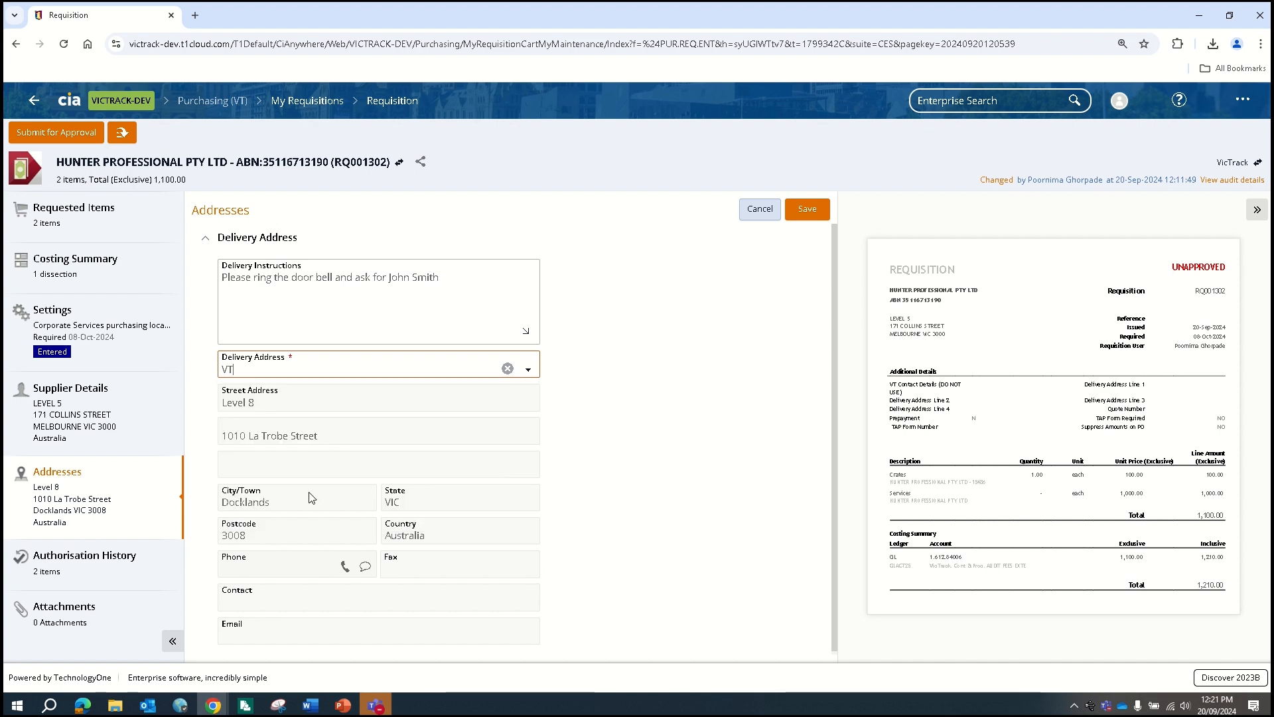
{"action": "left_click", "coordinate": [530, 373]}
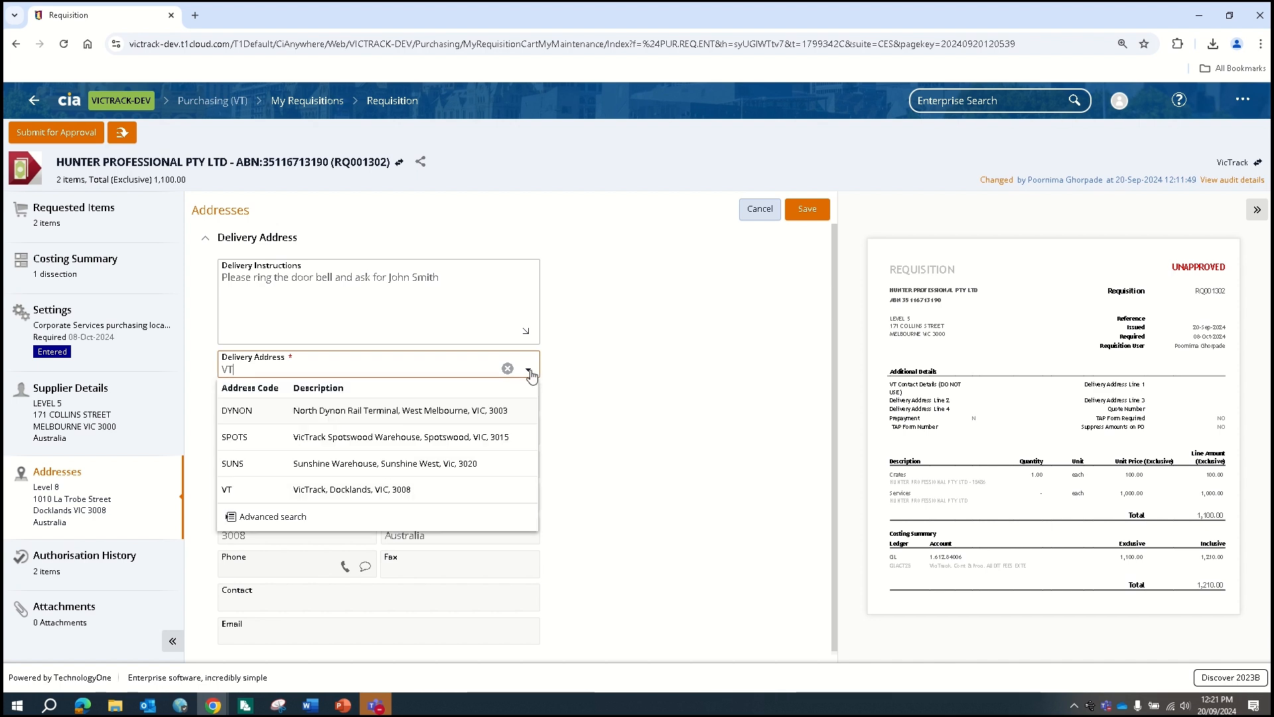
{"action": "left_click", "coordinate": [240, 445]}
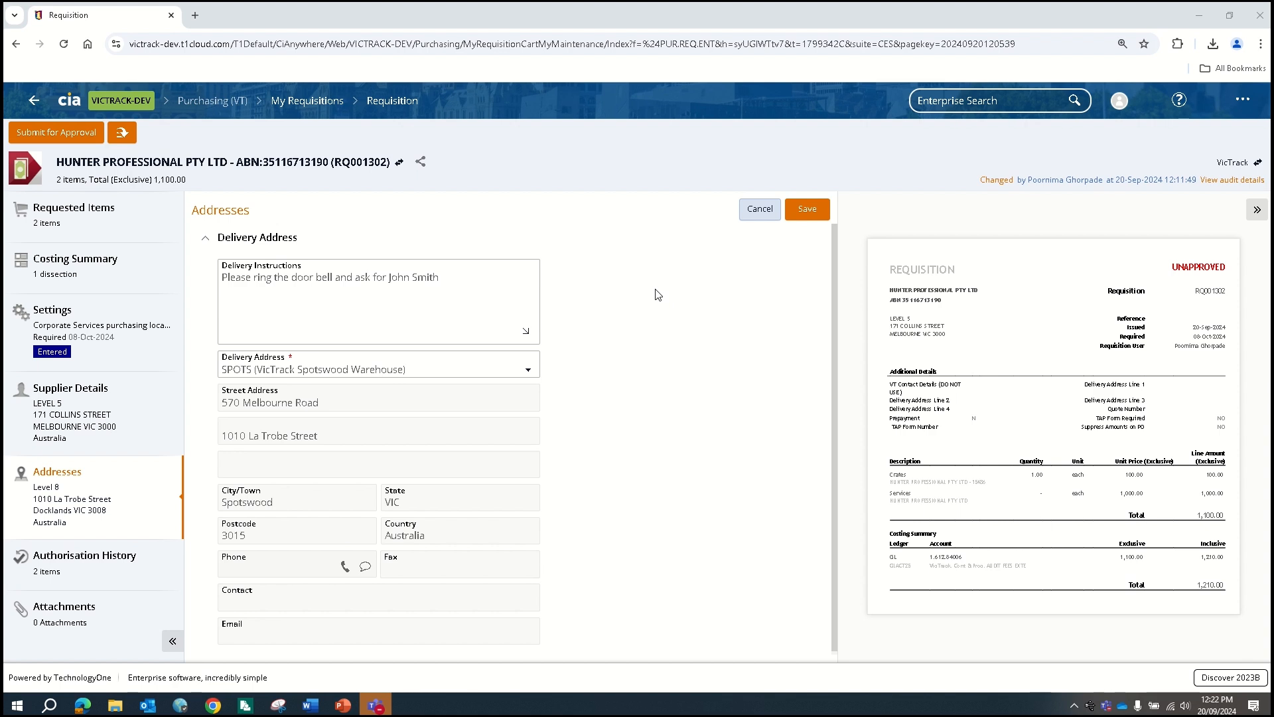
{"action": "left_click", "coordinate": [89, 331]}
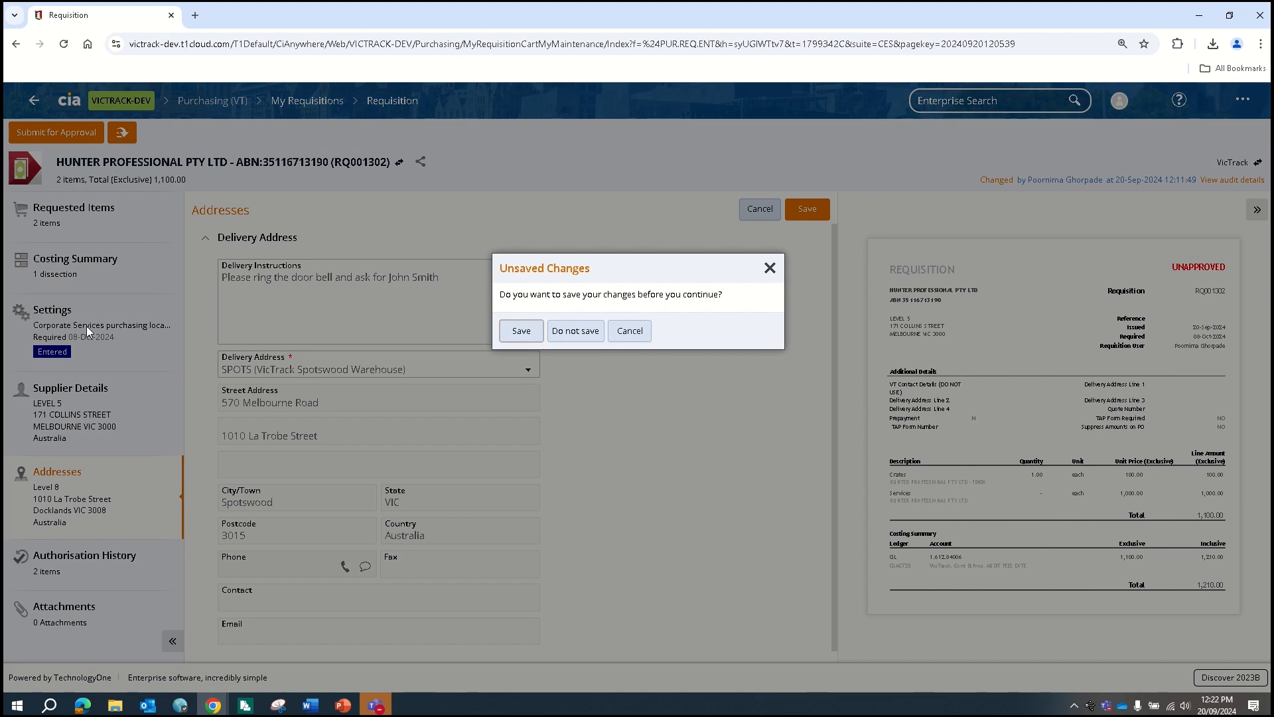
{"action": "left_click", "coordinate": [521, 330]}
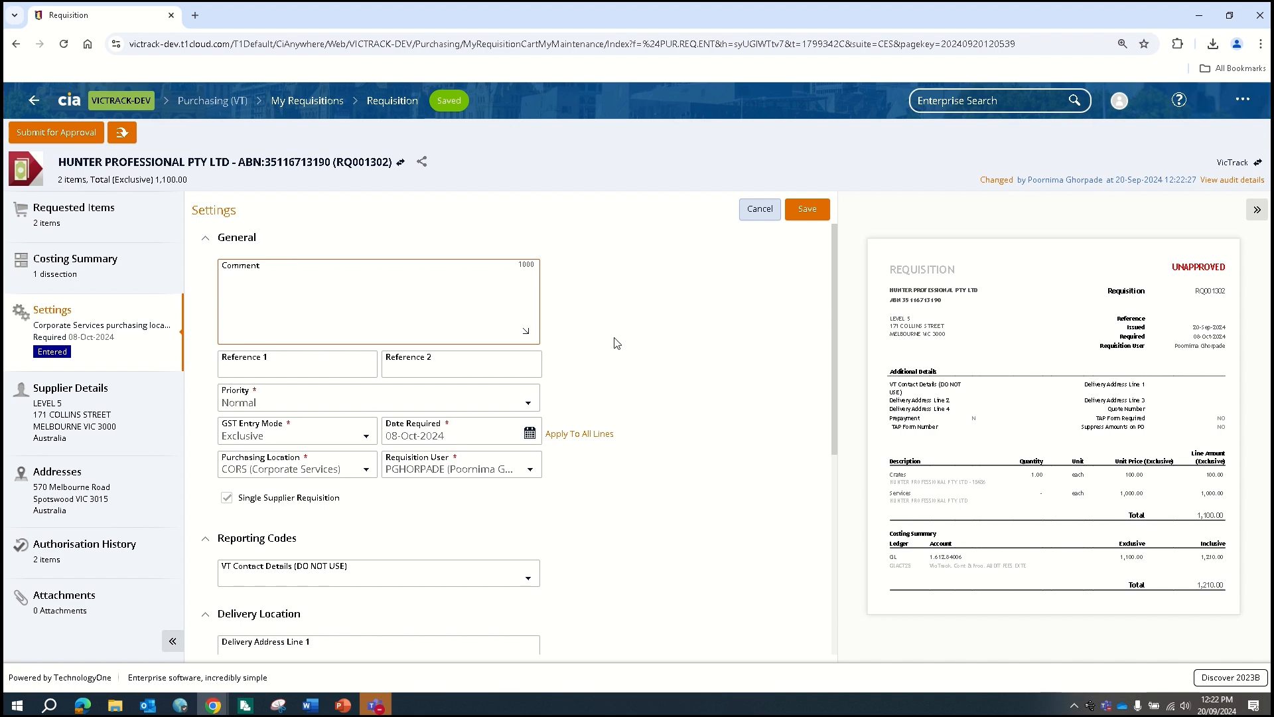
{"action": "scroll", "coordinate": [616, 343], "scroll_direction": "down", "scroll_amount": 4}
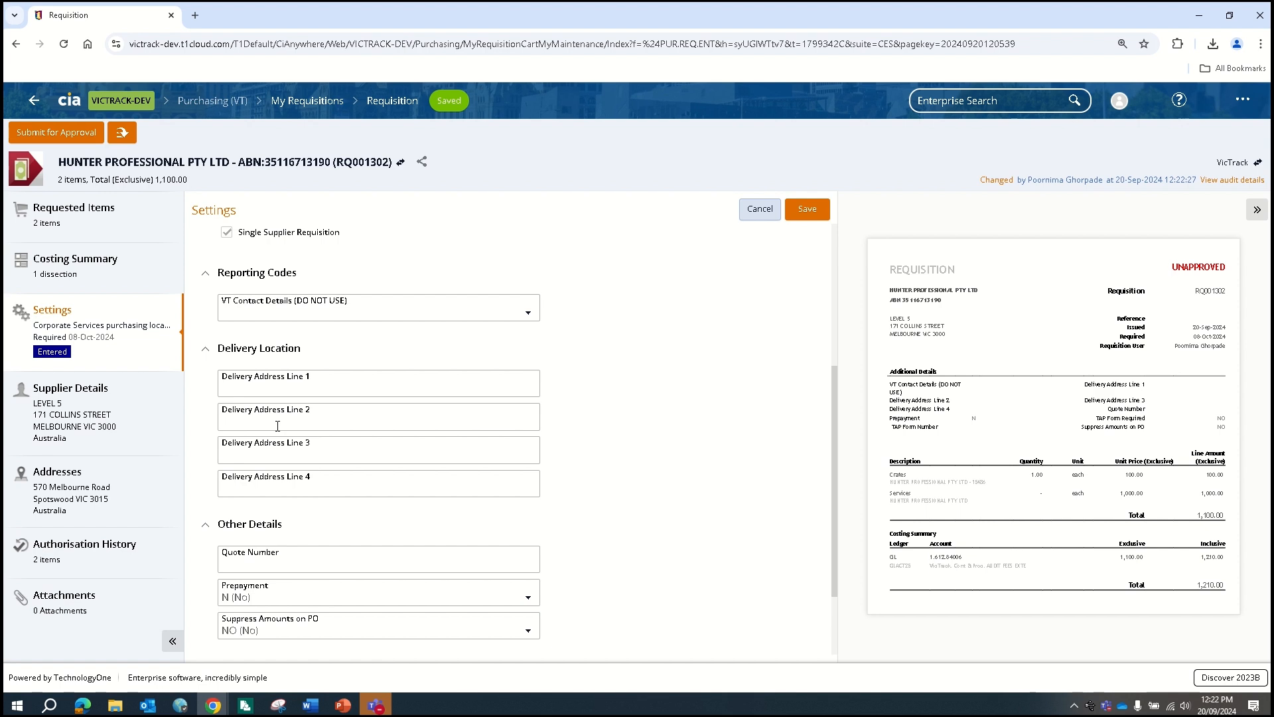
{"action": "left_click", "coordinate": [48, 498]}
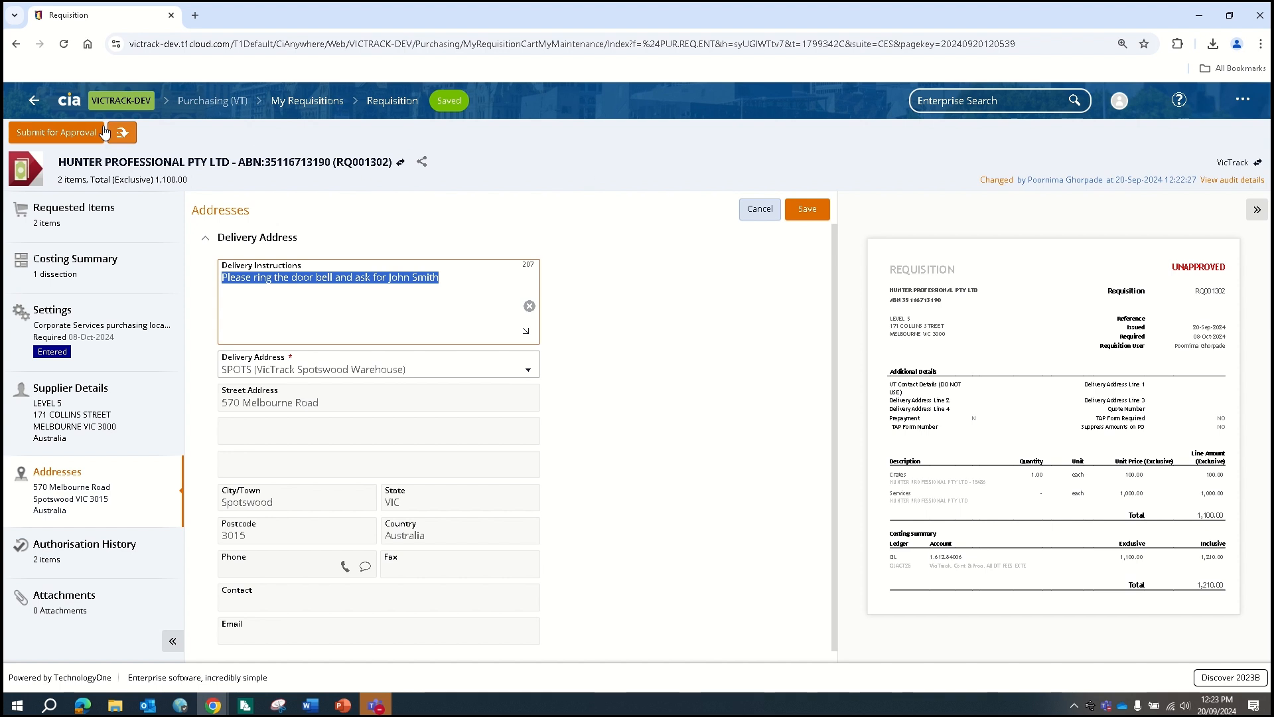
Submit the requisition for Single-CC approval and expand its Single-CC Approval authorisation history entry
{"action": "left_click", "coordinate": [69, 131]}
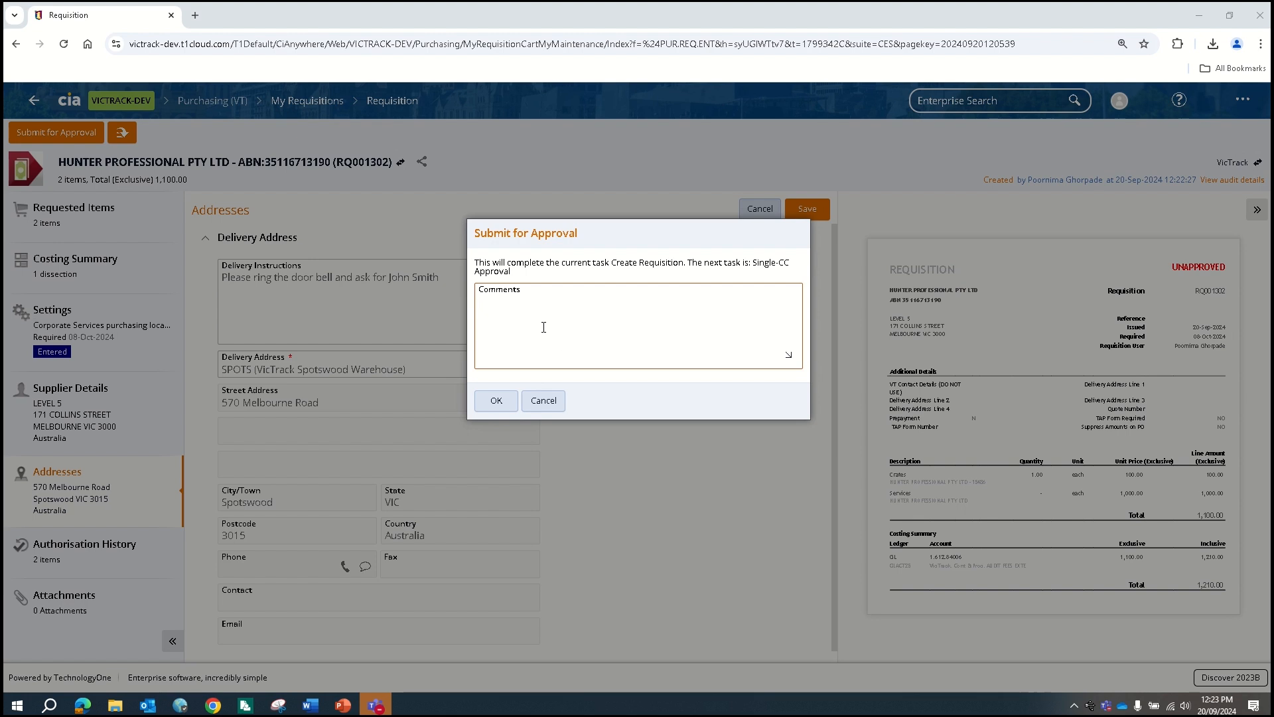
{"action": "left_click", "coordinate": [543, 327]}
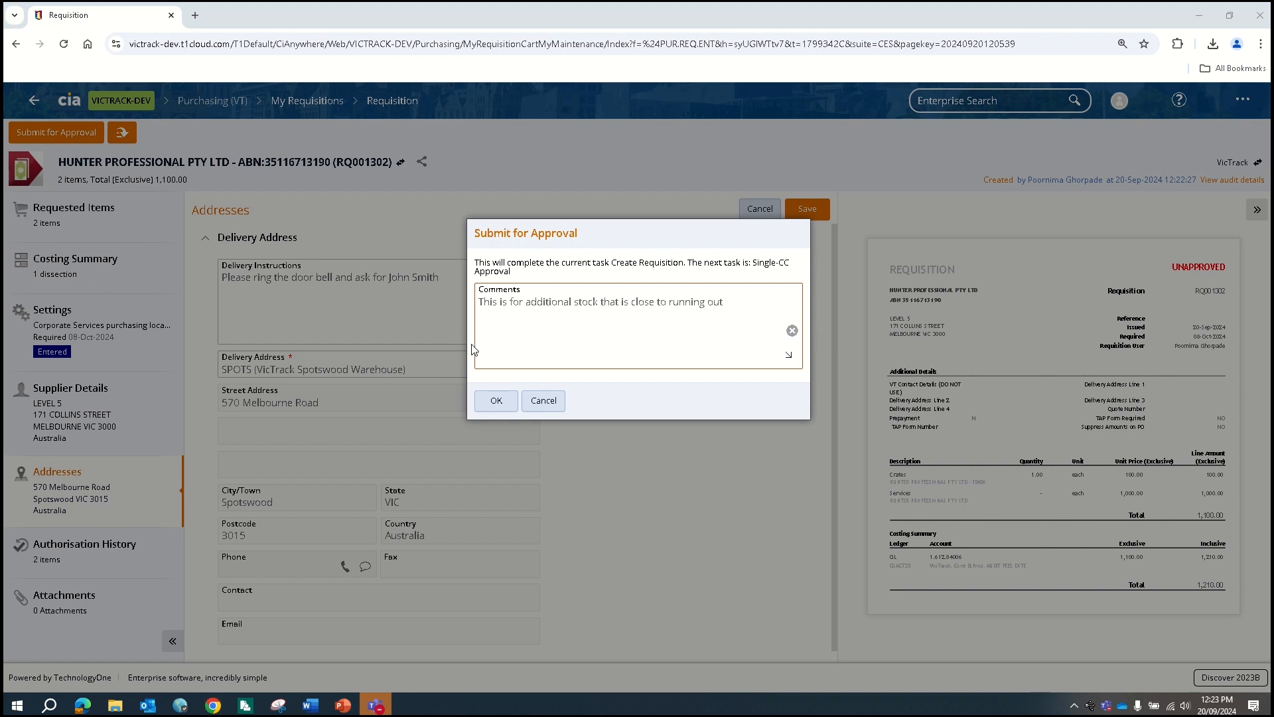
{"action": "left_click", "coordinate": [496, 400]}
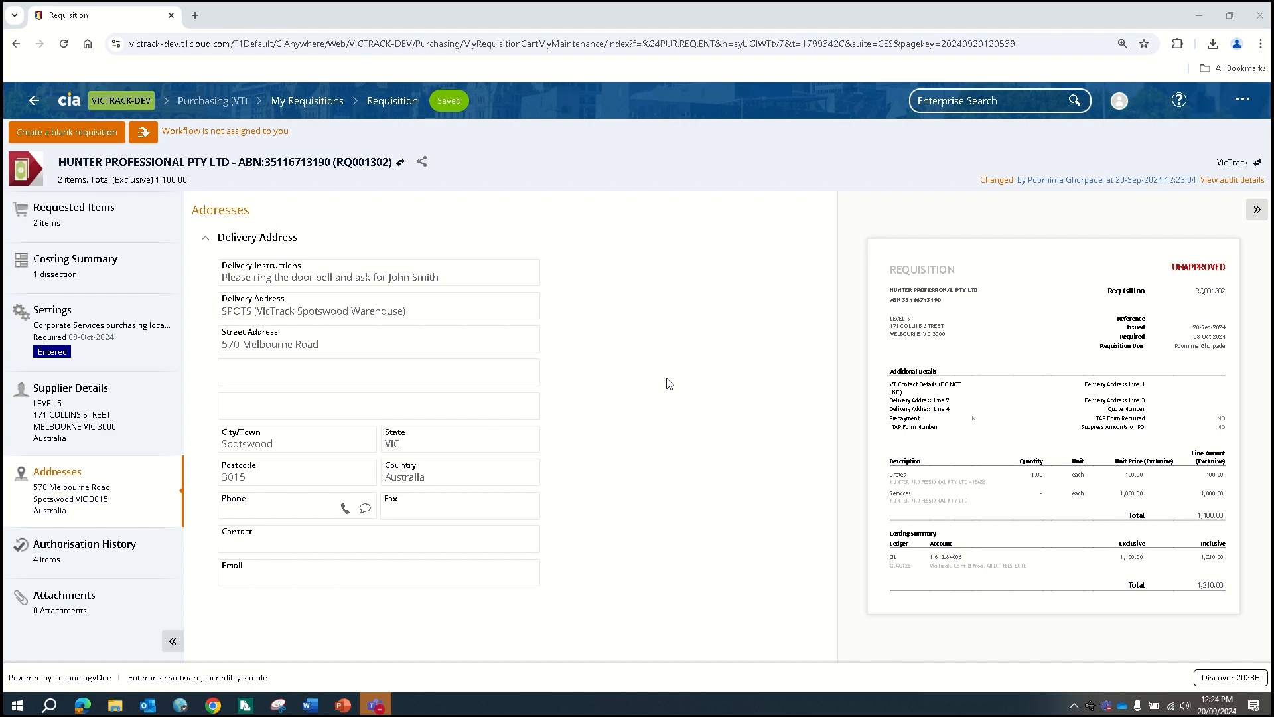
{"action": "left_click", "coordinate": [78, 562]}
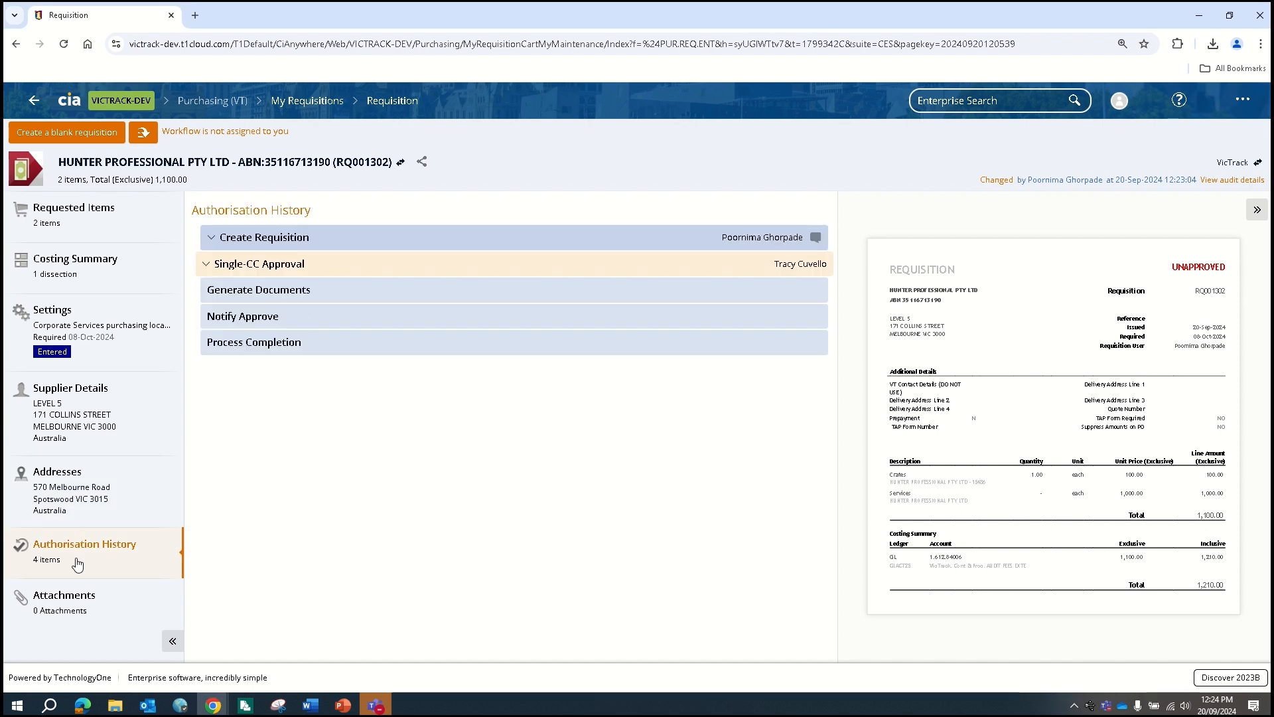
{"action": "left_click", "coordinate": [207, 266]}
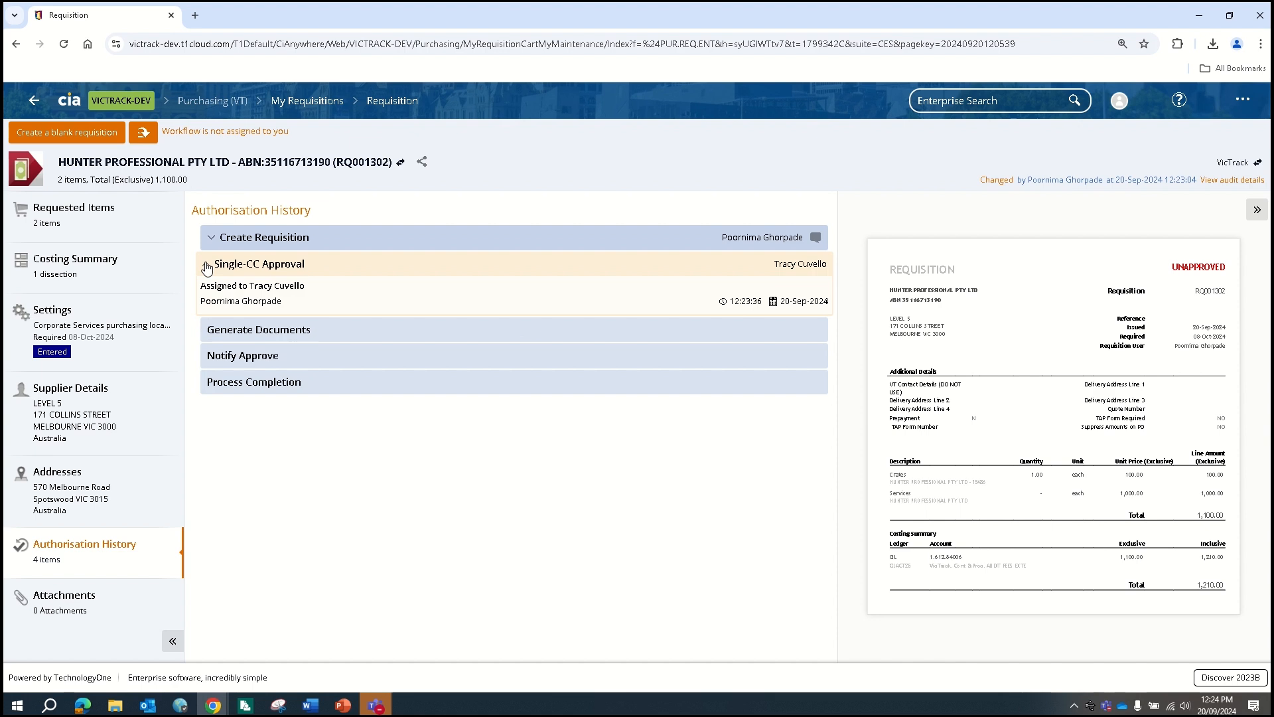